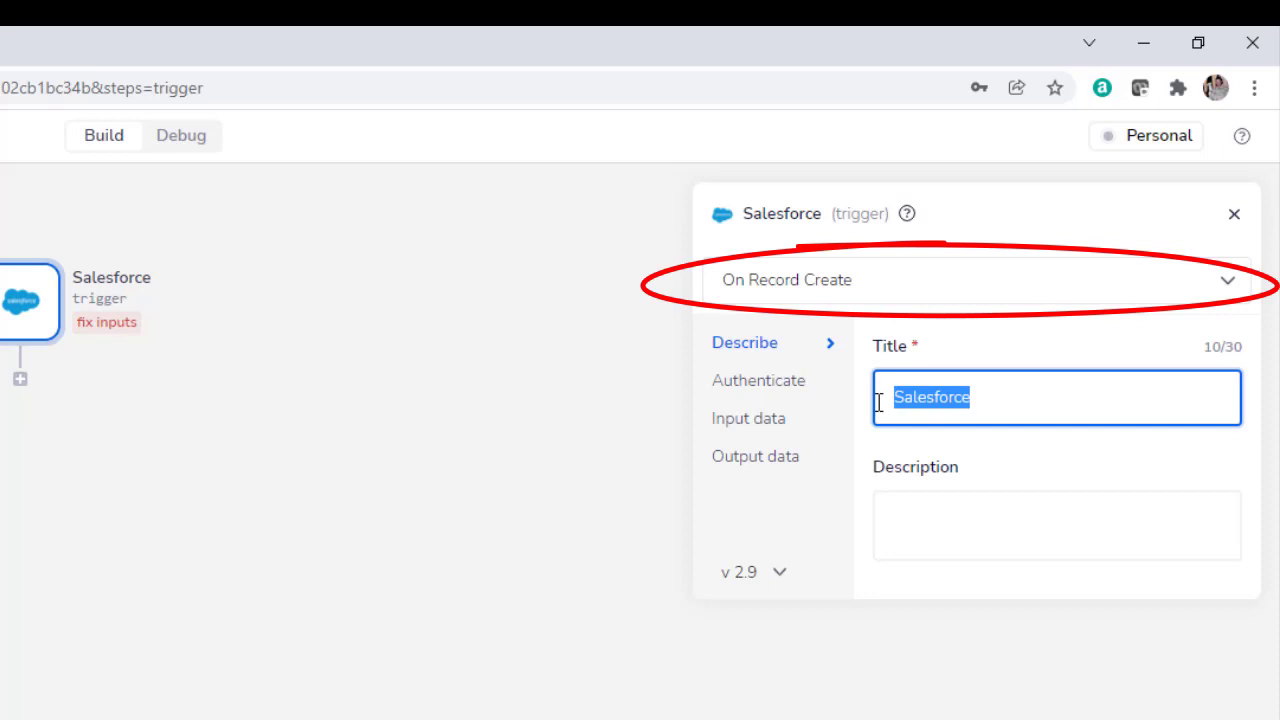
Title the trigger 'On Record Create' and authenticate it with the connected Salesforce account.
type("On Recor")
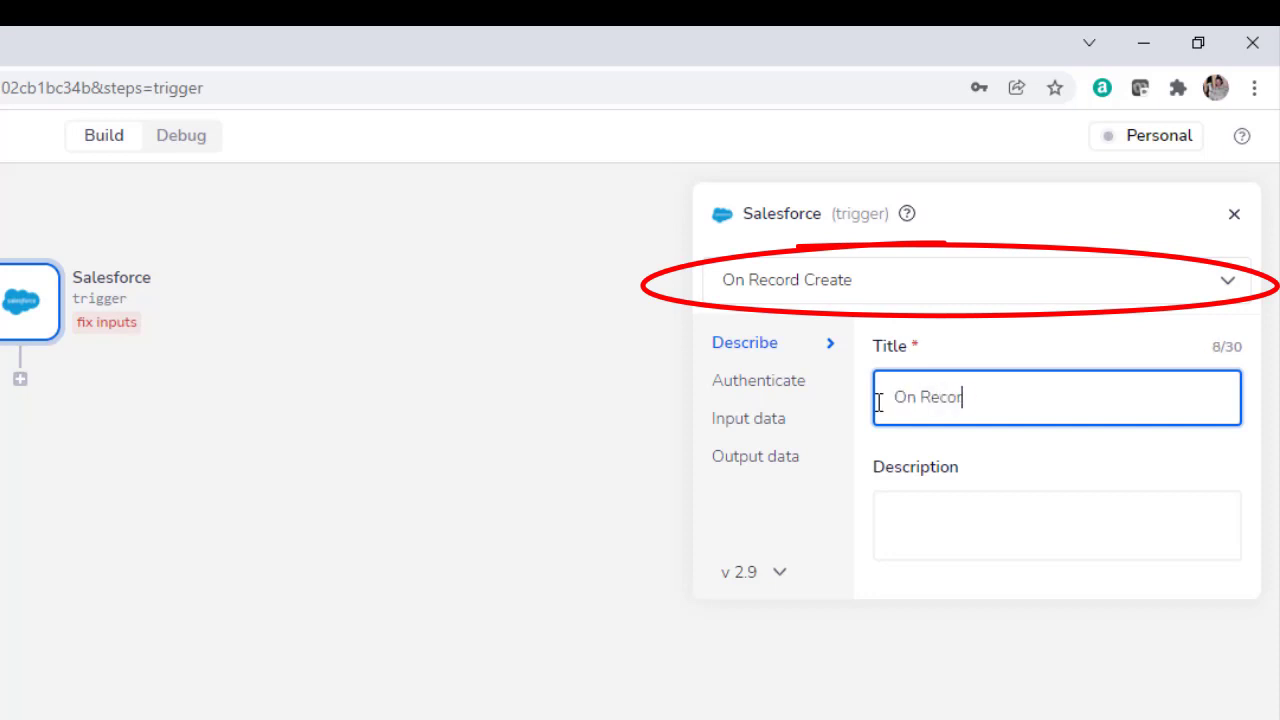
type("d Create")
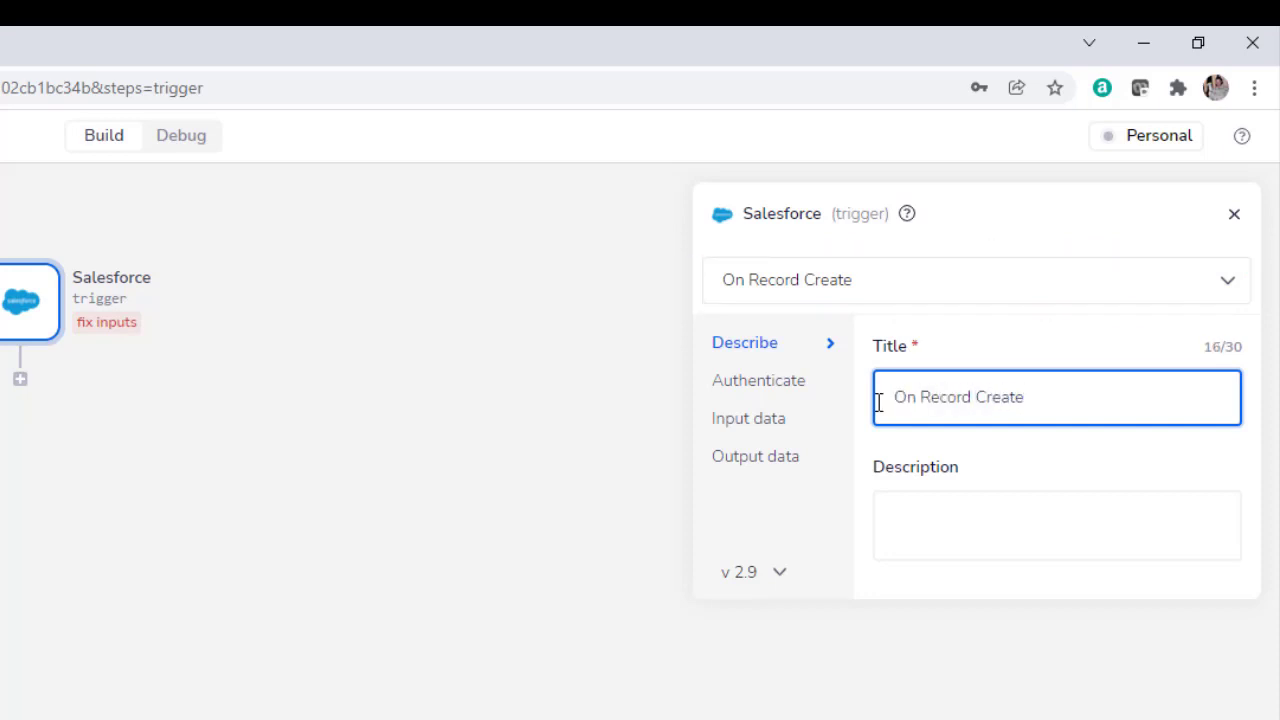
left_click(771, 381)
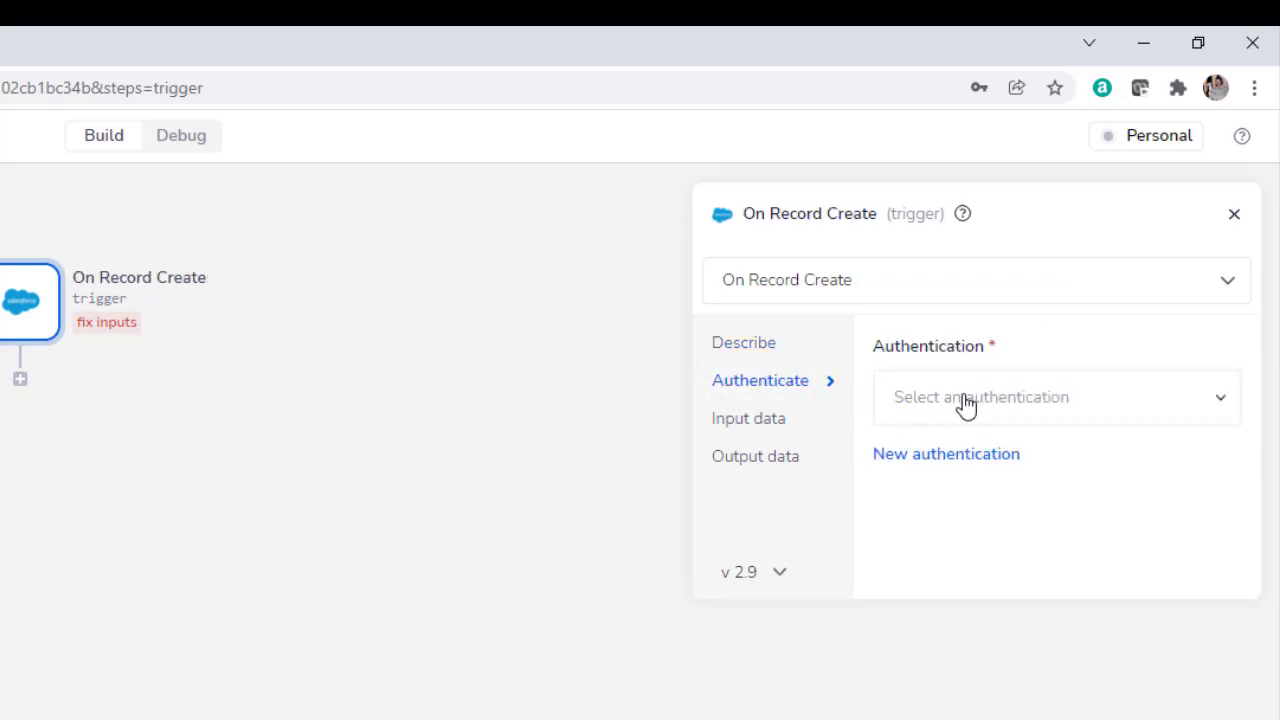
left_click(1088, 403)
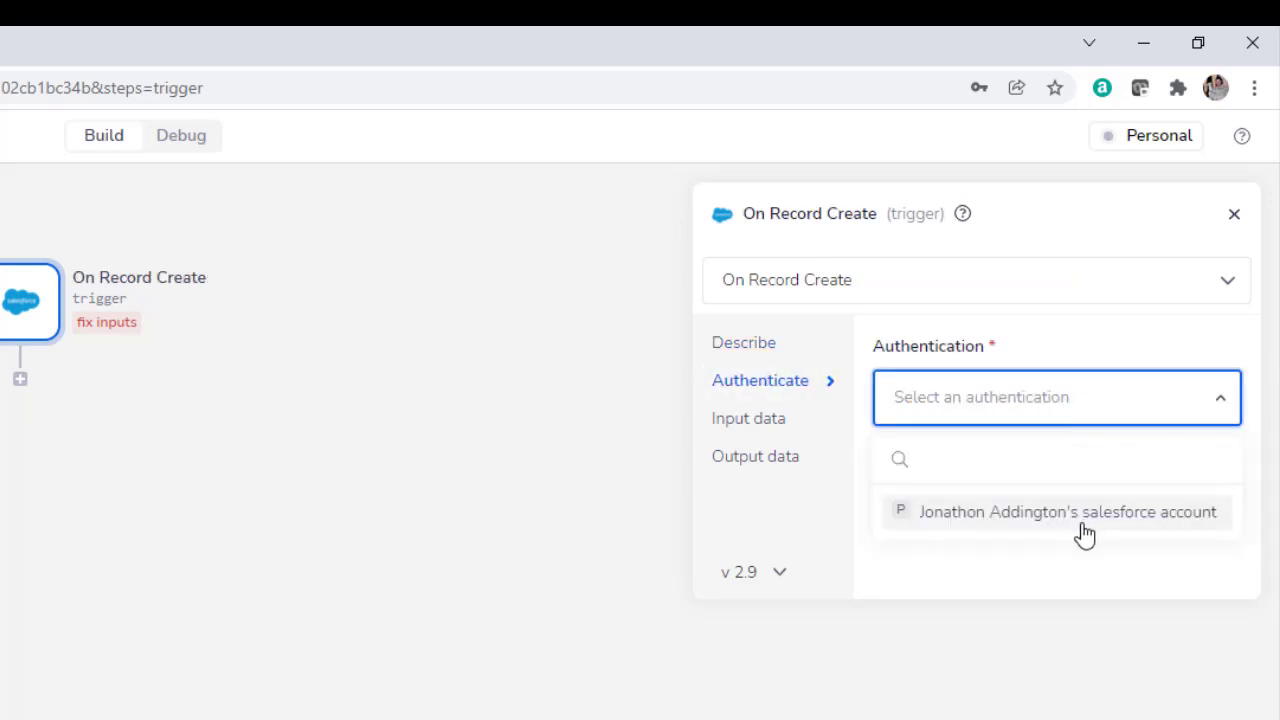
left_click(1085, 533)
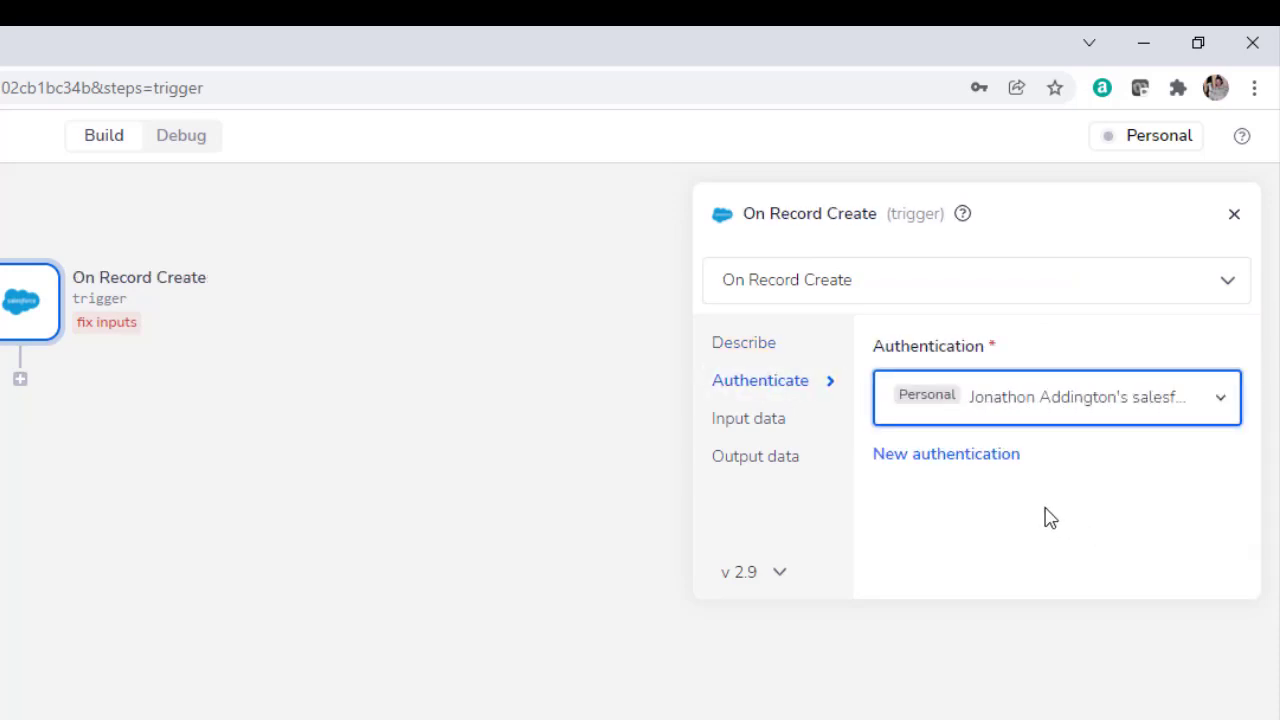
Set the trigger's input Record type to Lead.
left_click(743, 430)
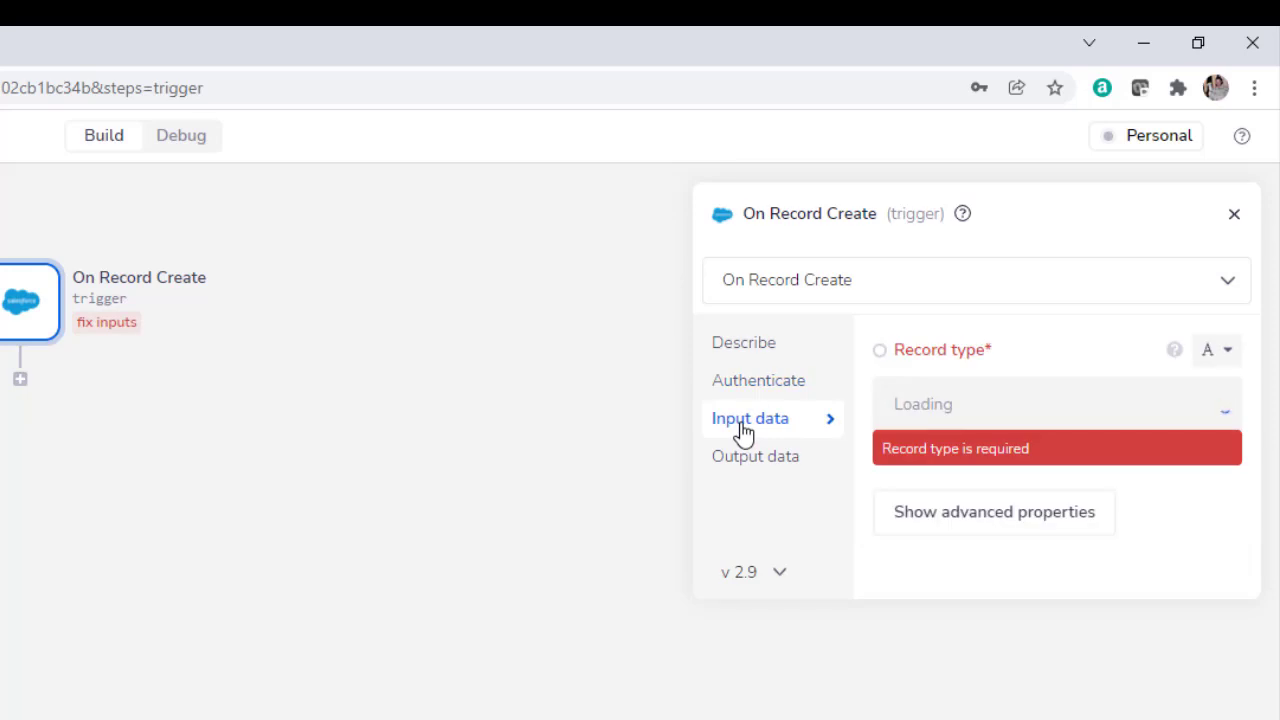
left_click(985, 406)
type("lead")
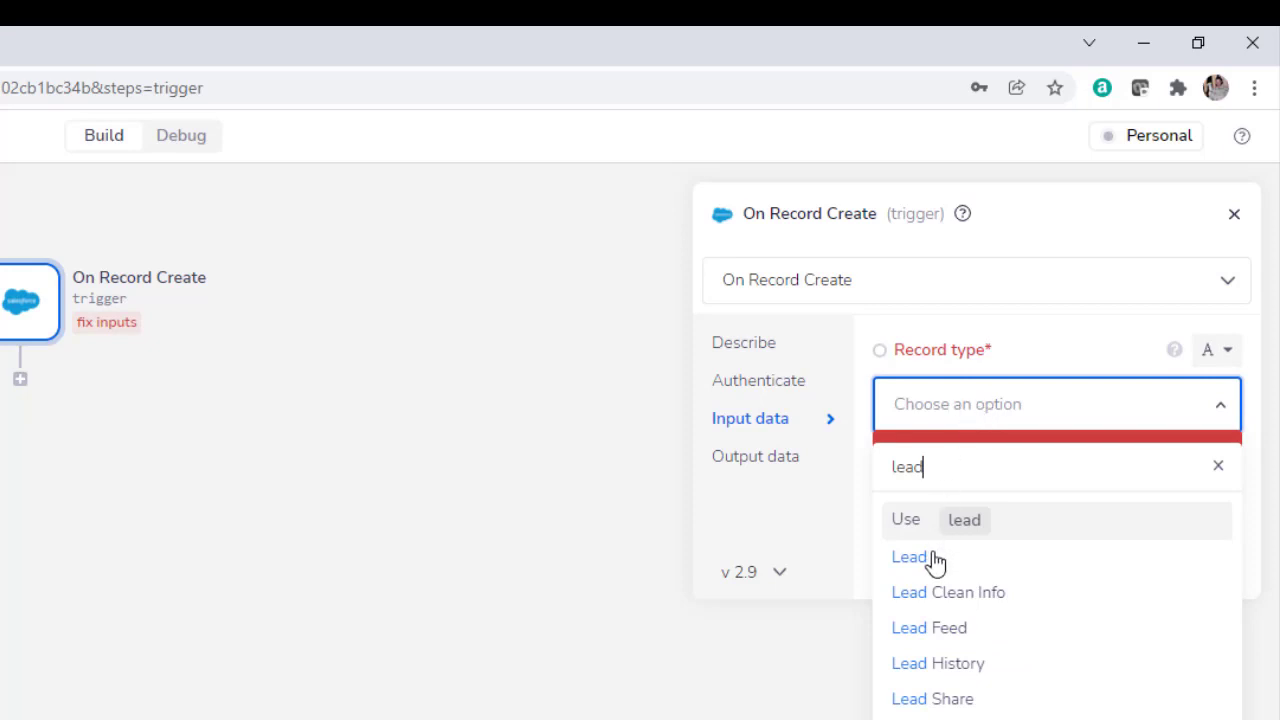
left_click(910, 557)
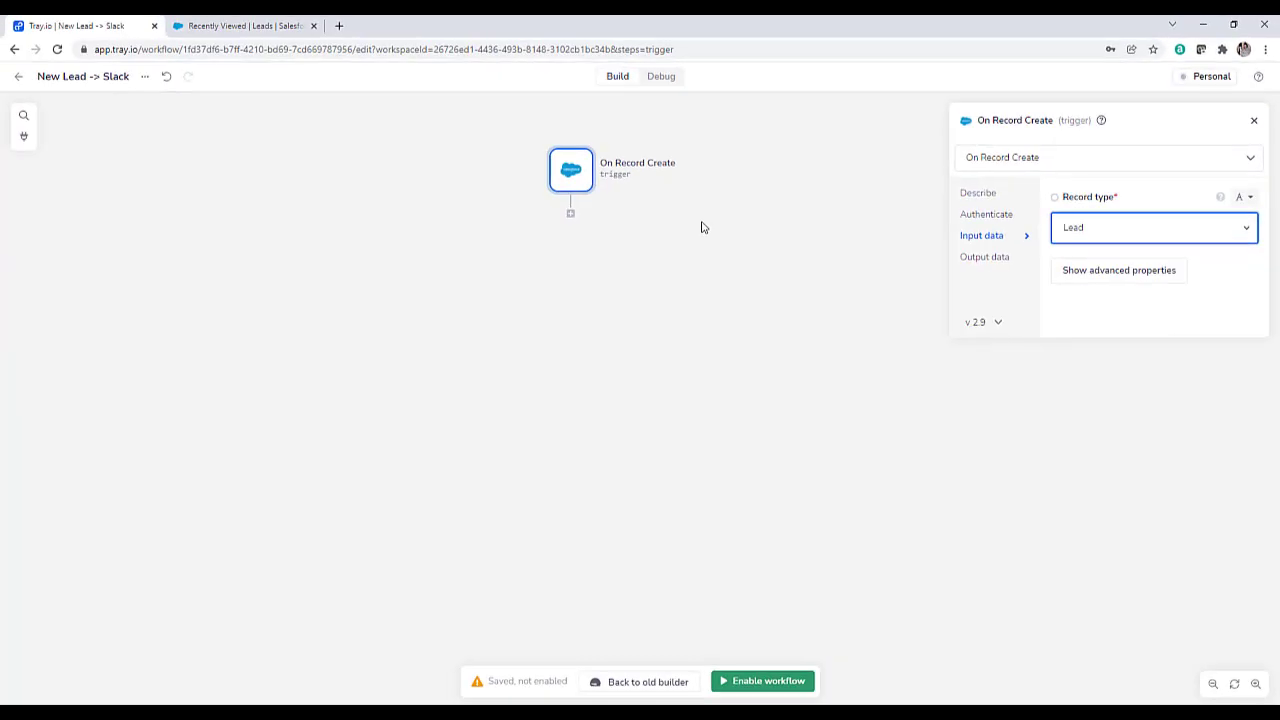
Enable the workflow, then drag a Salesforce connector found by searching 'sales' below the trigger.
left_click(771, 680)
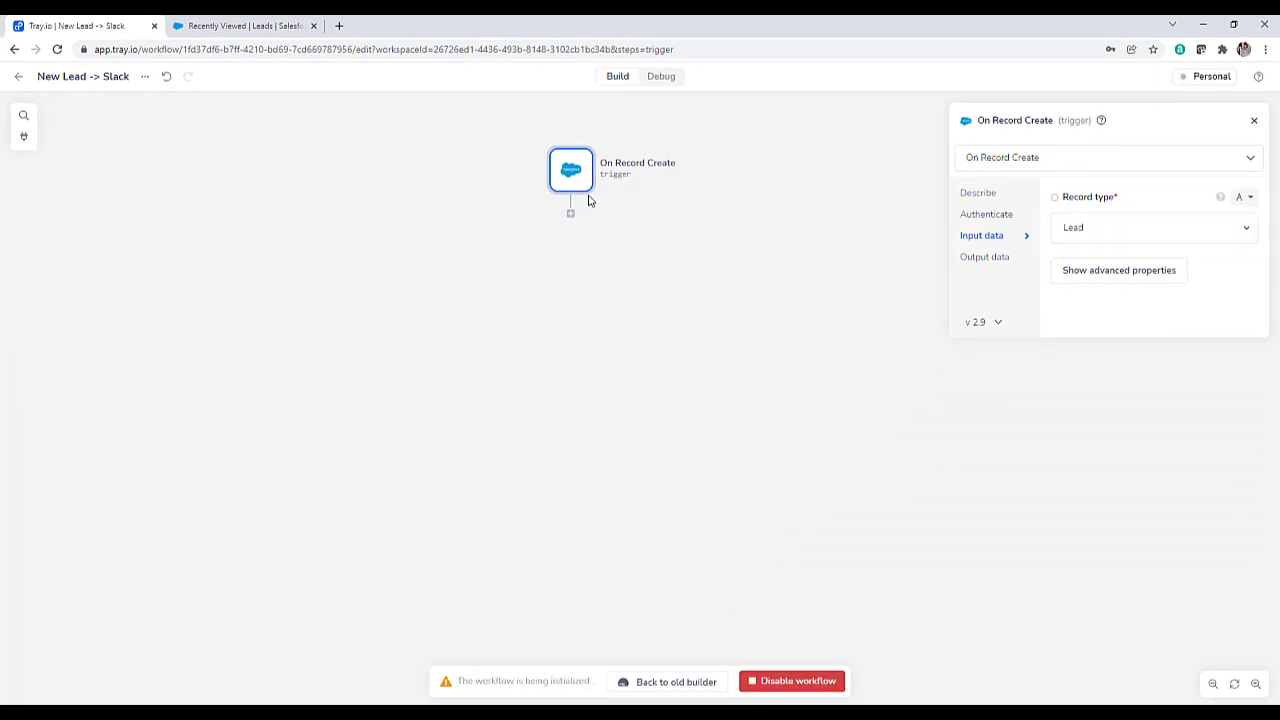
left_click(26, 140)
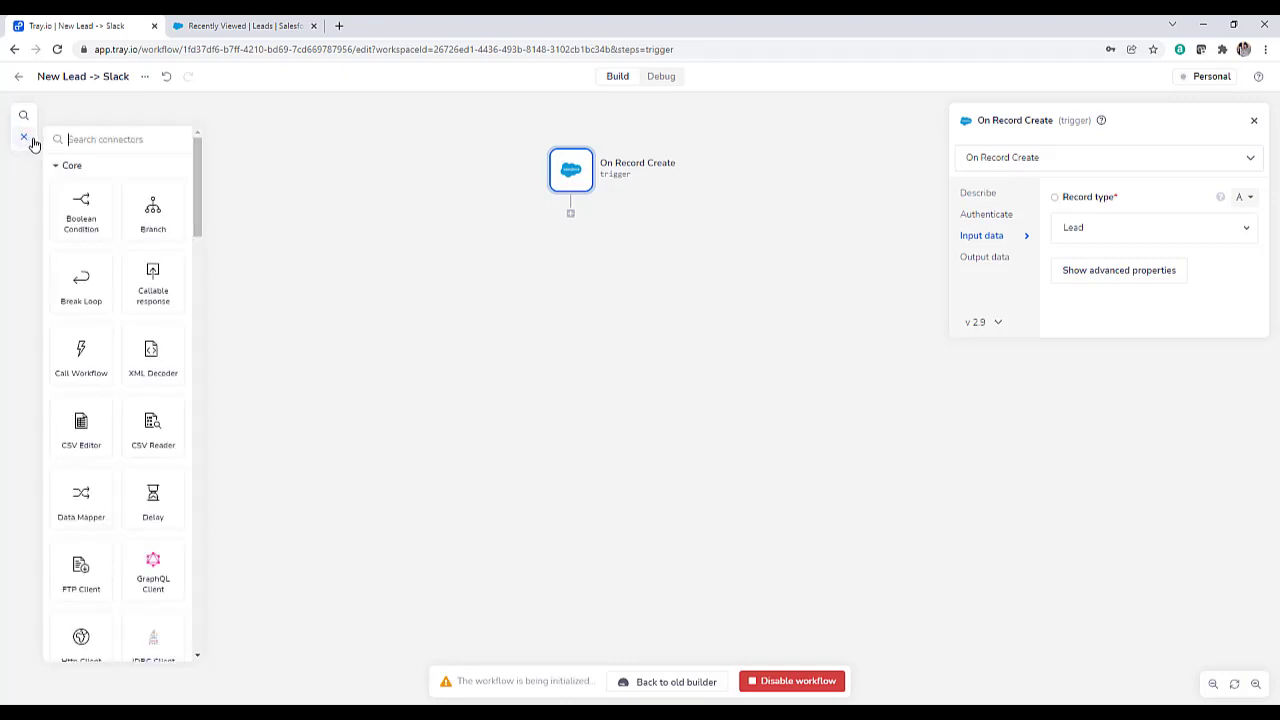
type("sales")
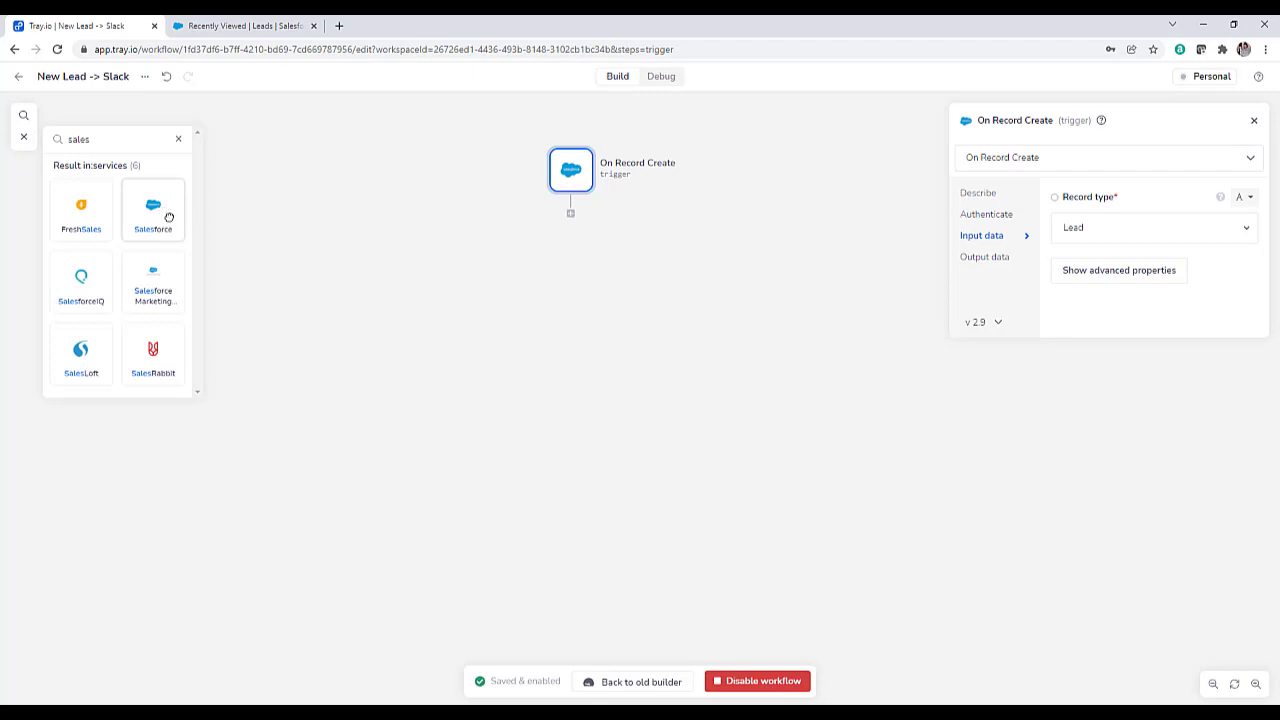
left_click_drag(169, 214, 577, 246)
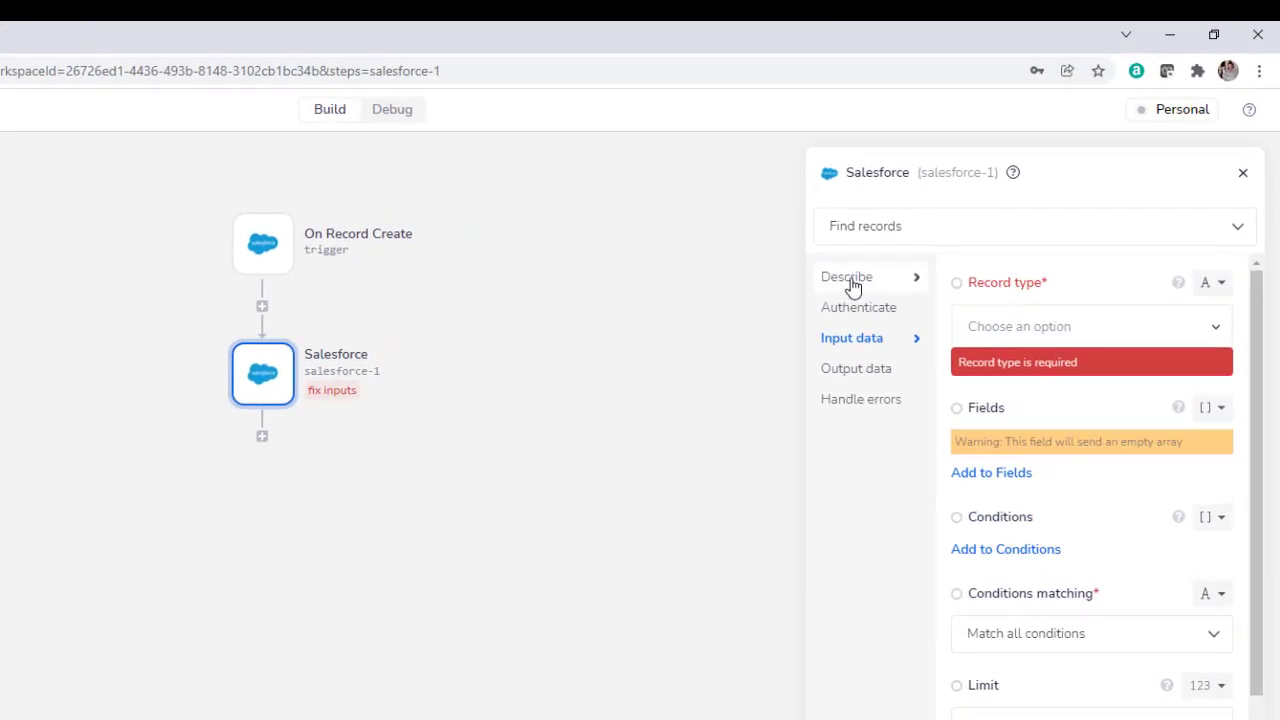
Retitle the new Salesforce step 'Get lead details' and authenticate it with the Salesforce account.
left_click(850, 285)
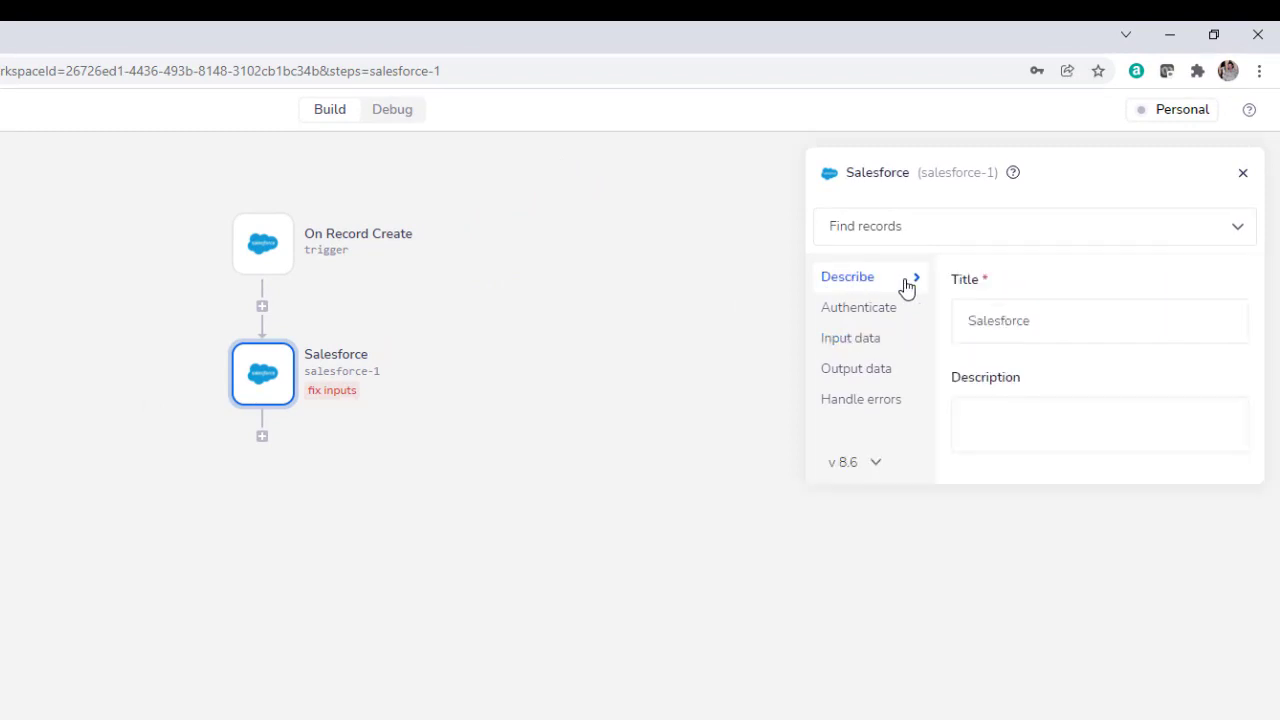
left_click_drag(1040, 320, 947, 331)
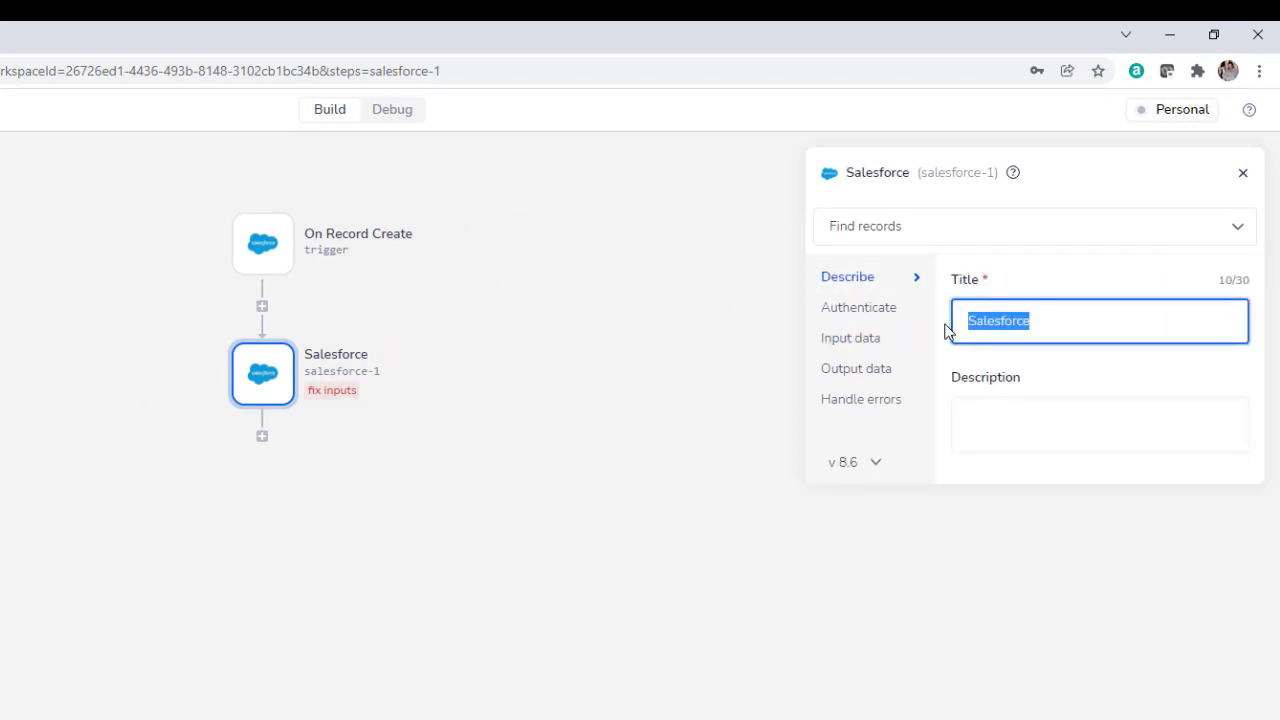
type("Get l")
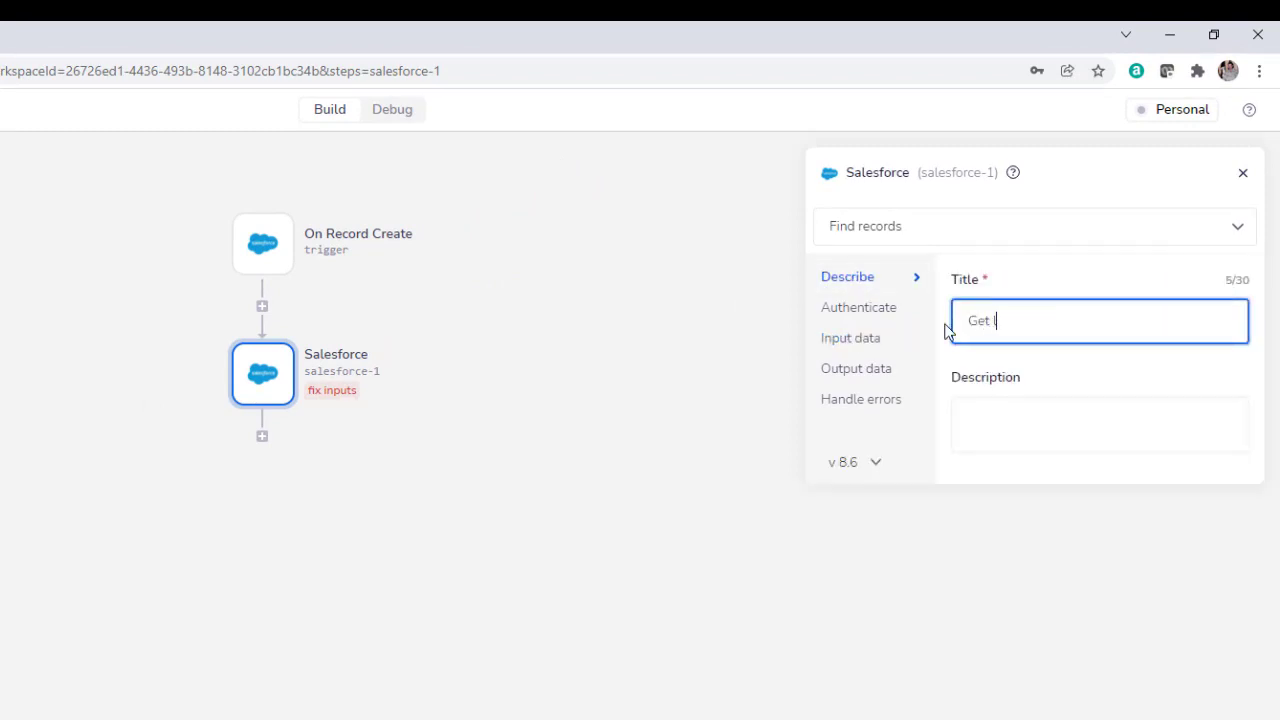
type("ead details")
left_click(862, 310)
left_click(1174, 334)
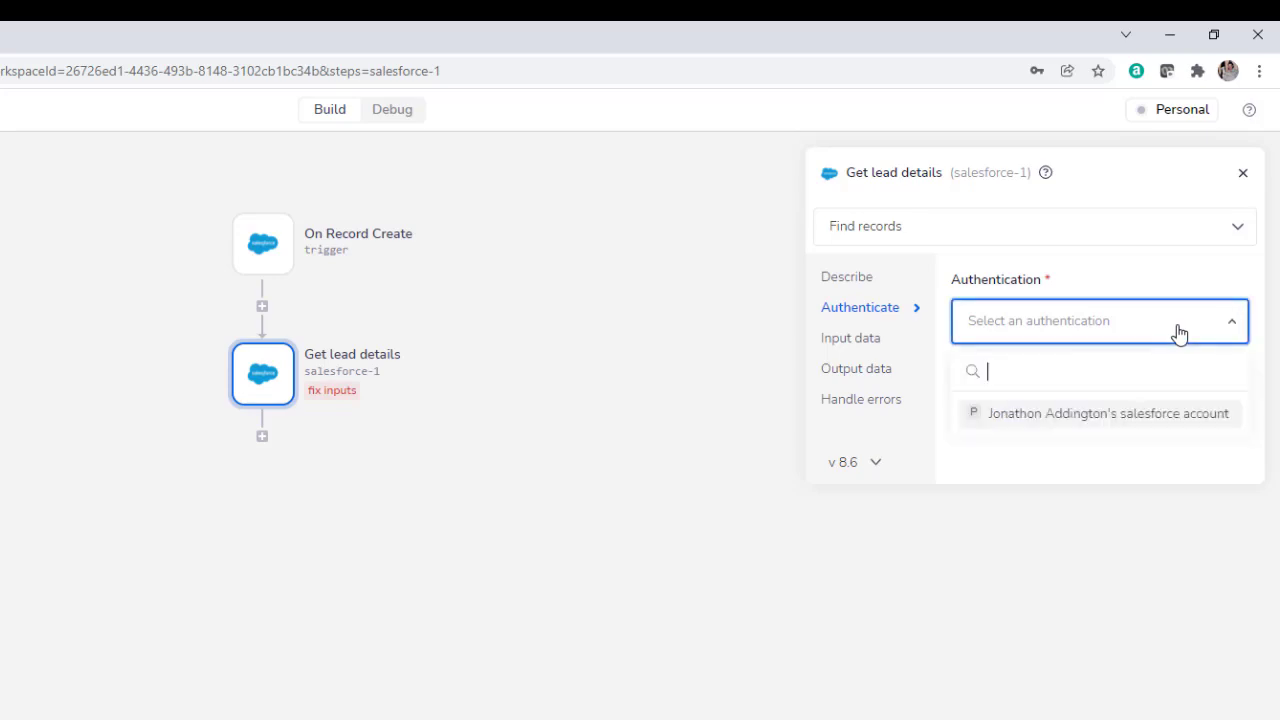
left_click(1169, 421)
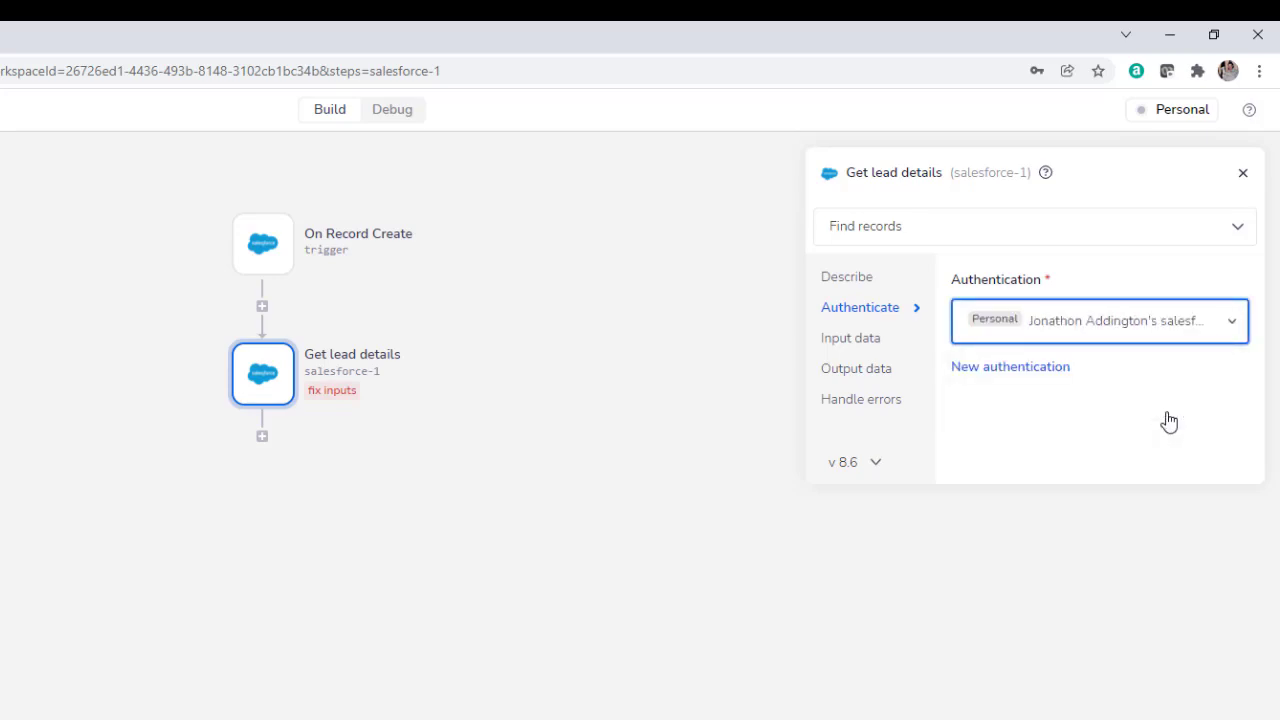
Set the Get lead details step's Record type to Lead.
left_click(883, 345)
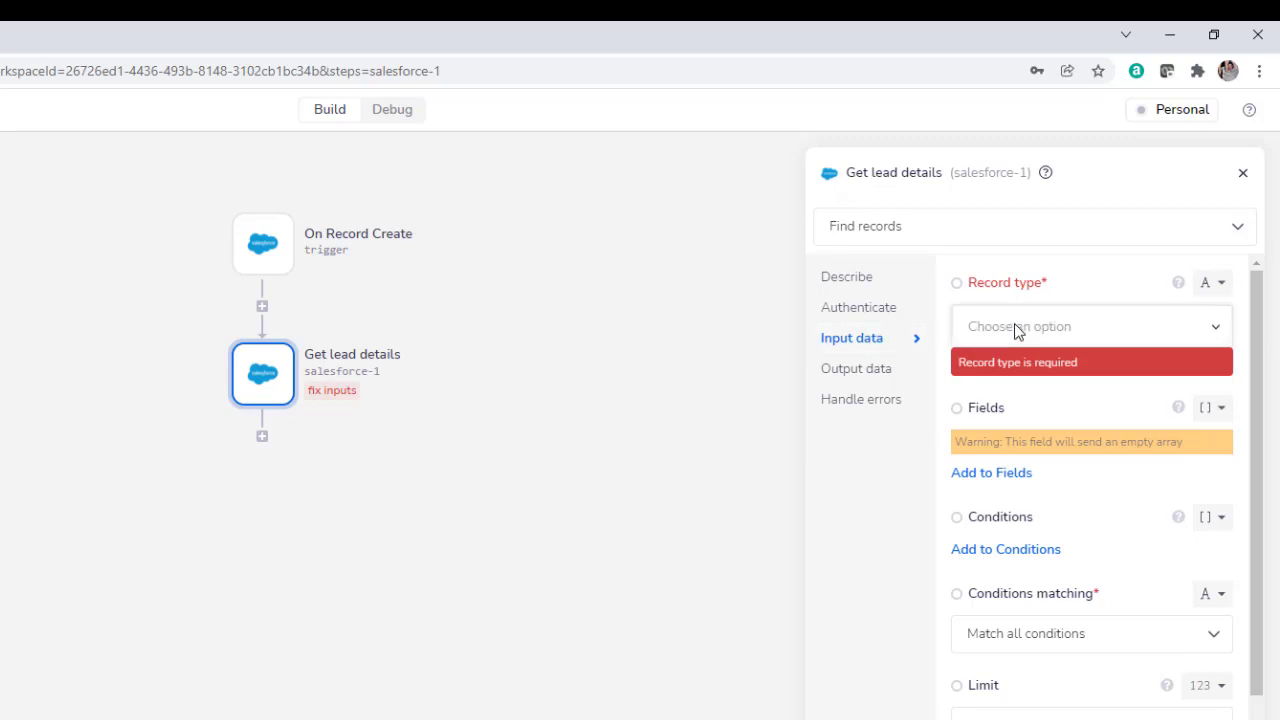
left_click(1017, 336)
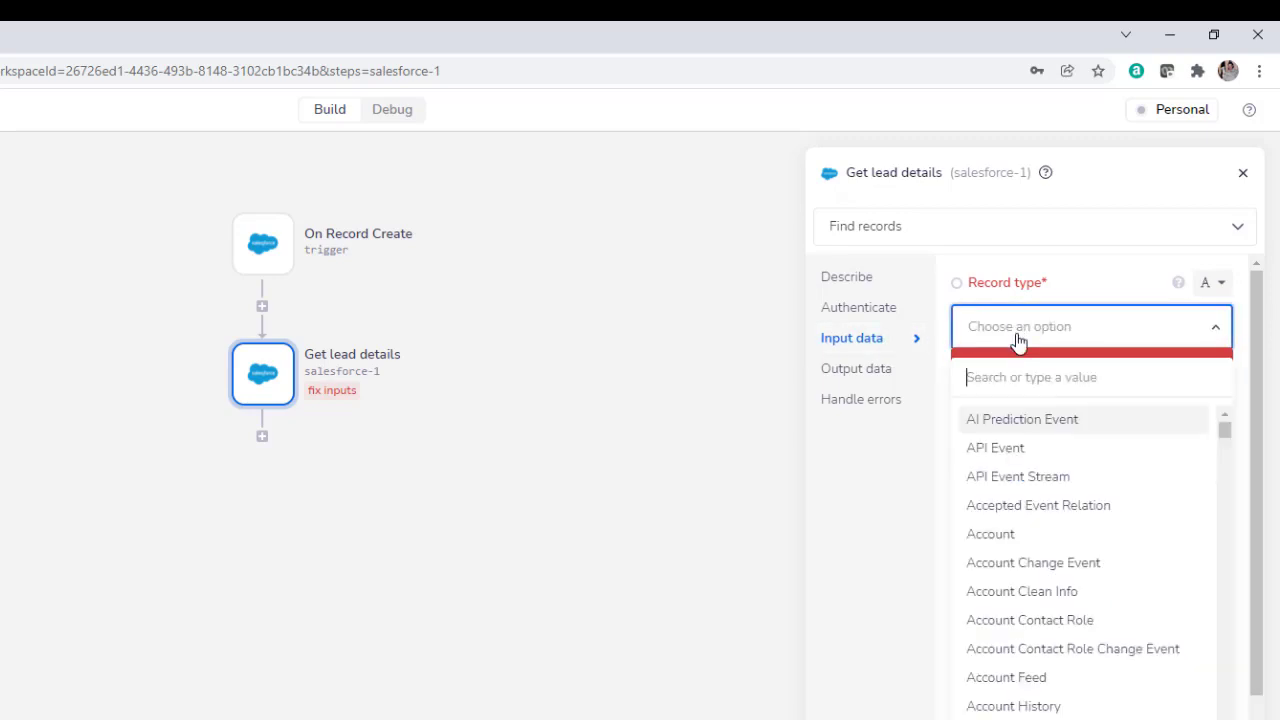
type("lead")
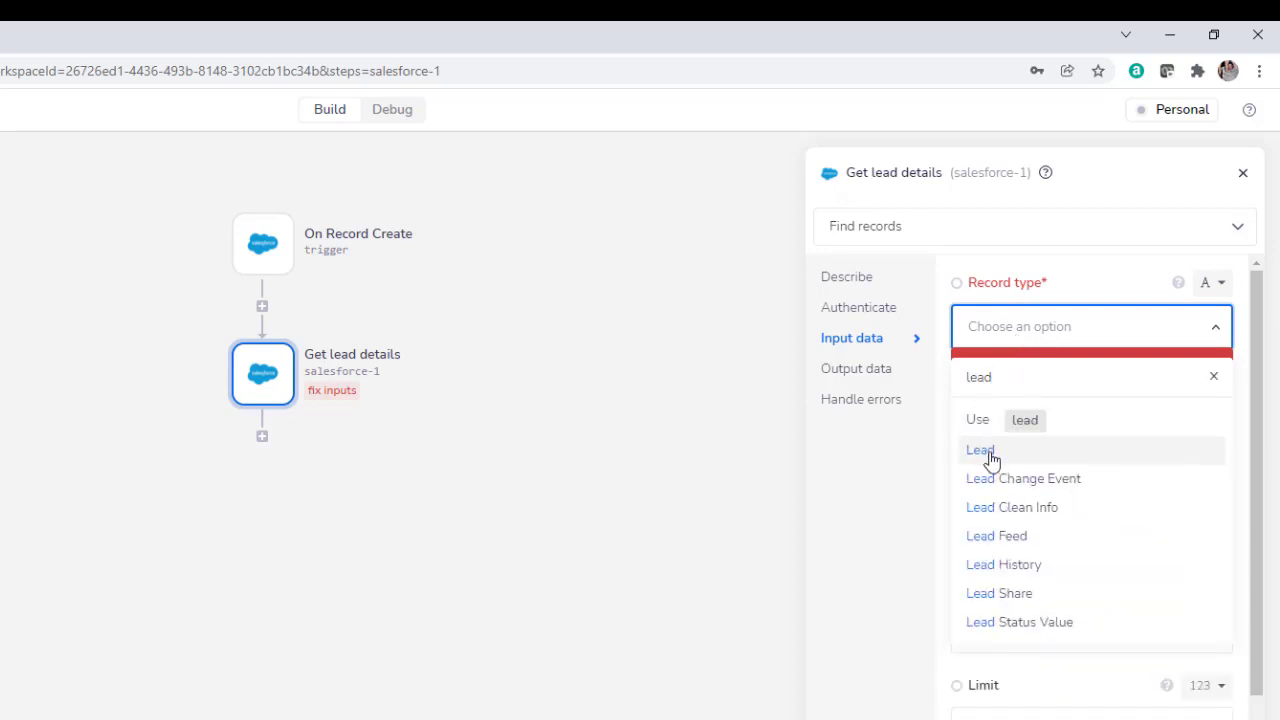
left_click(988, 452)
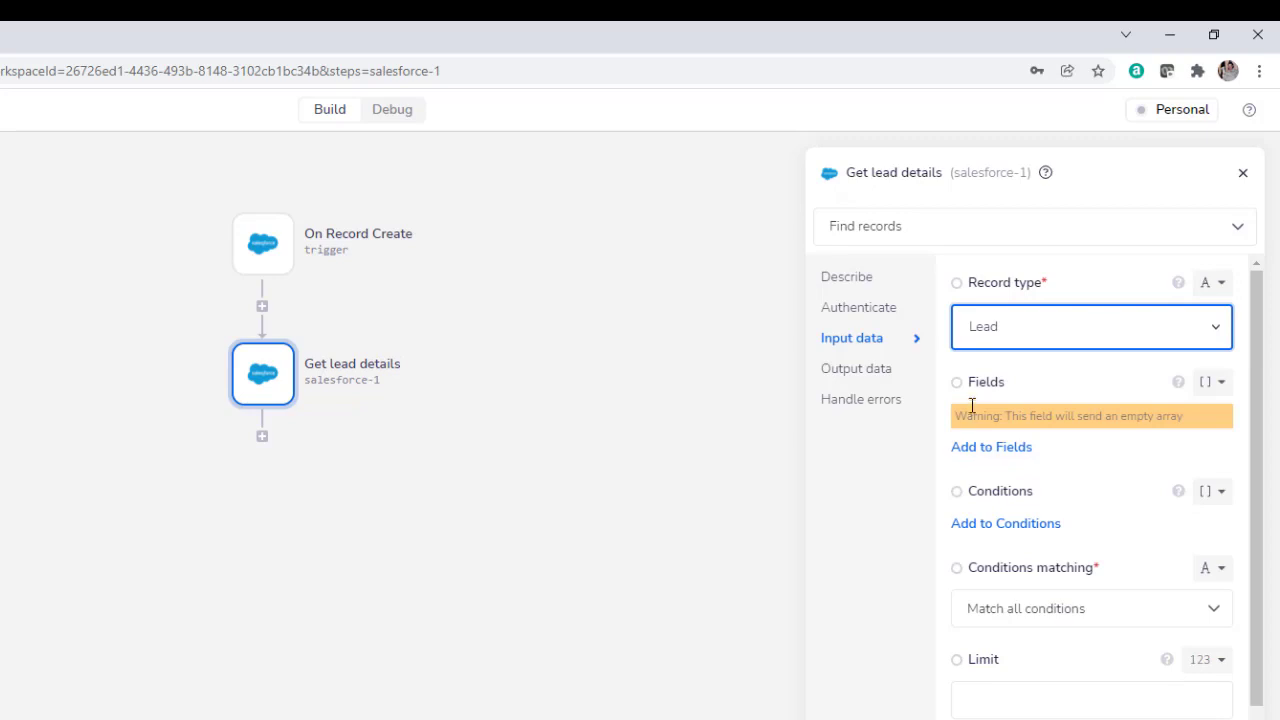
Add First Name and Email as the fields Get lead details retrieves.
left_click(984, 452)
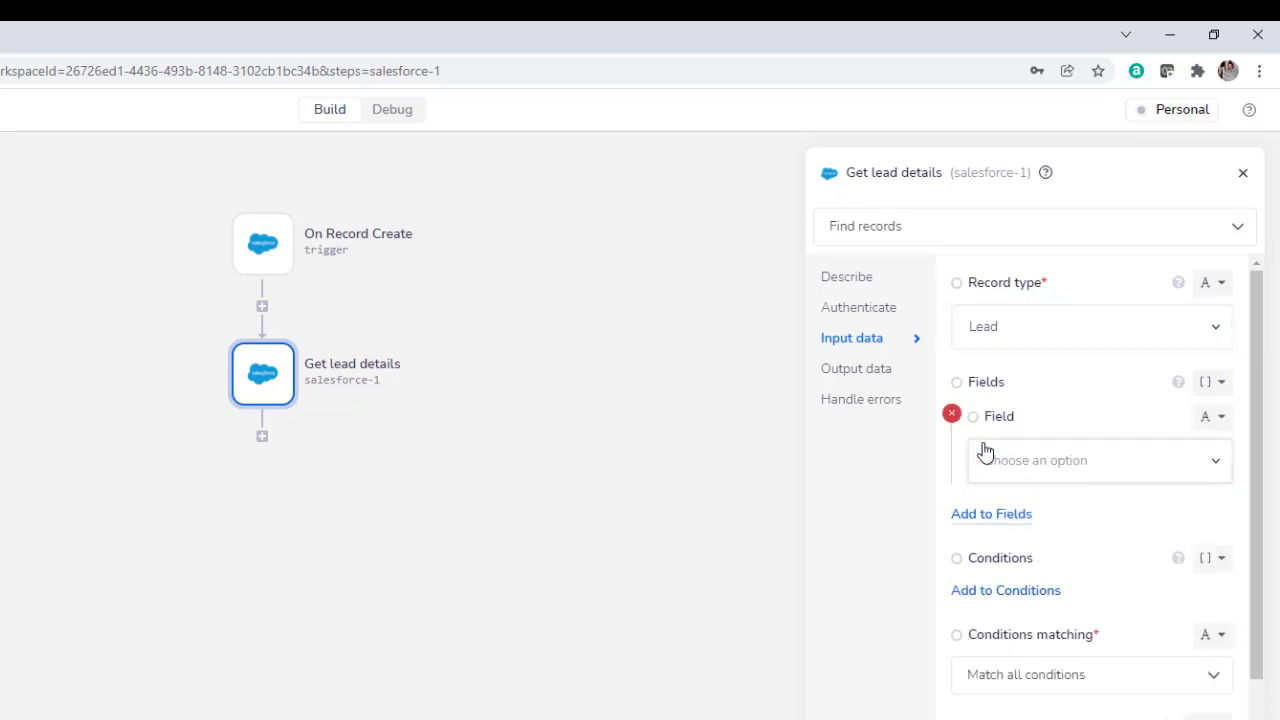
left_click(1038, 471)
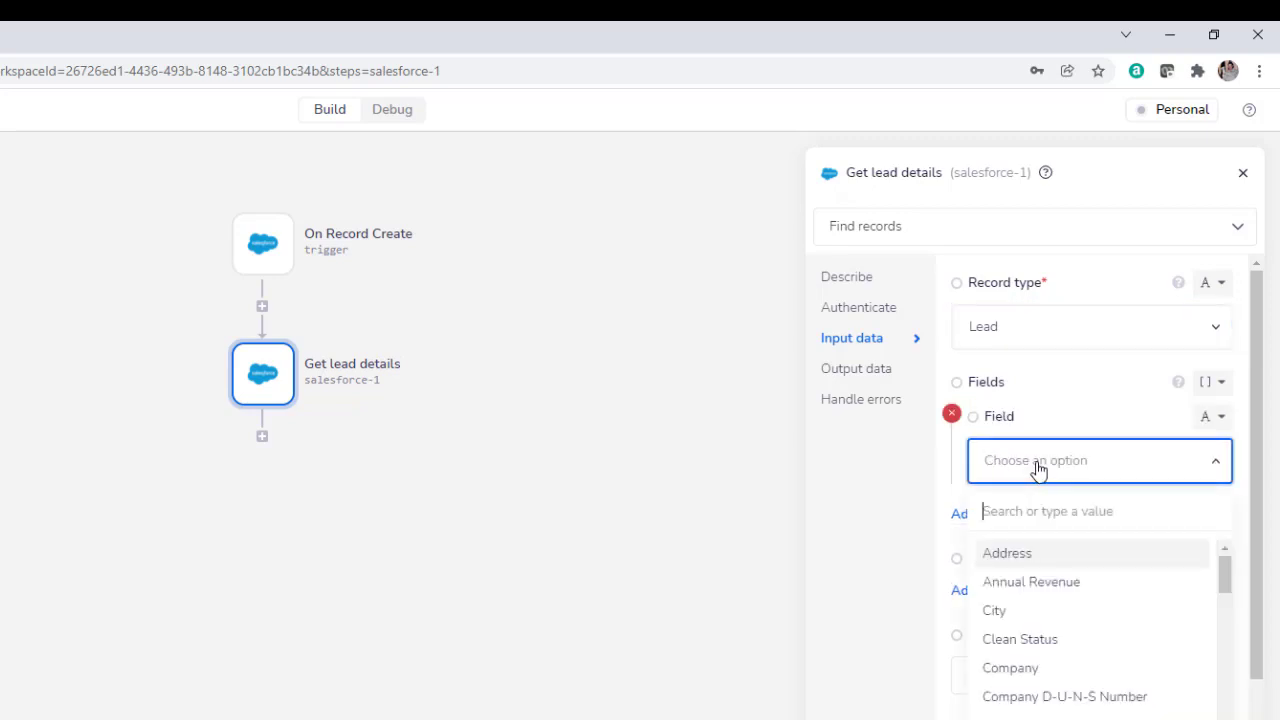
type("first")
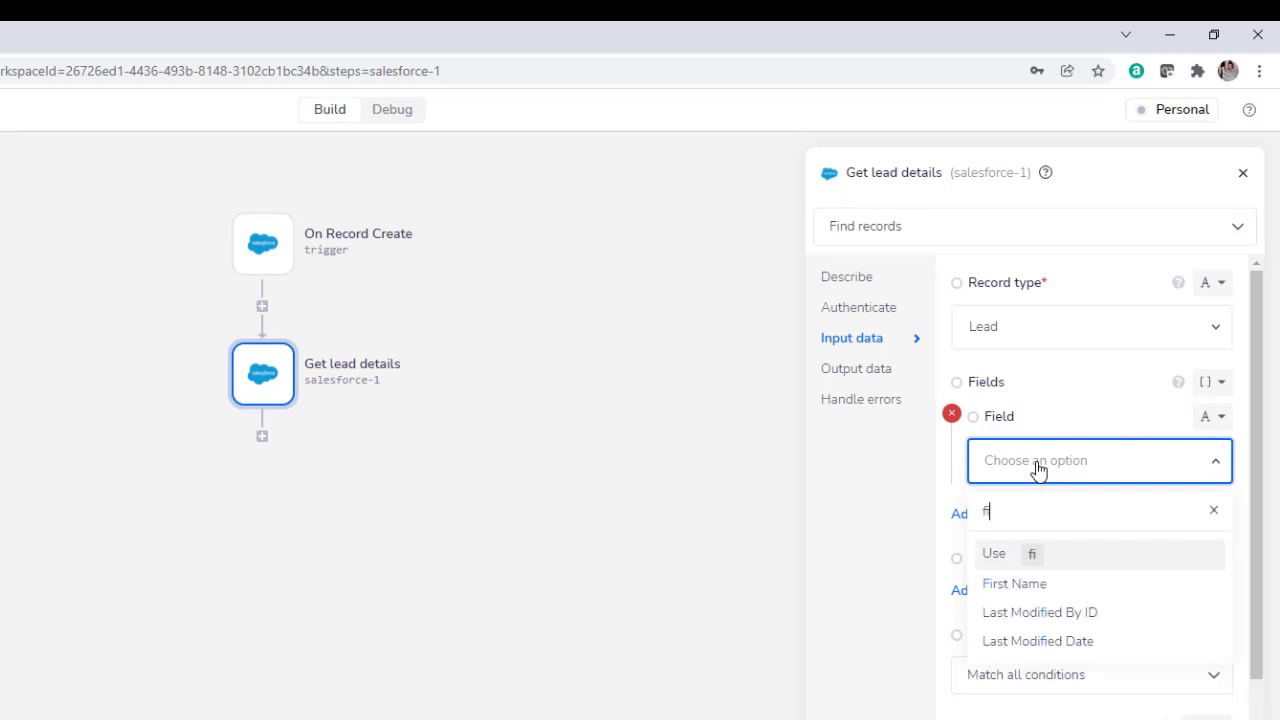
left_click(1020, 585)
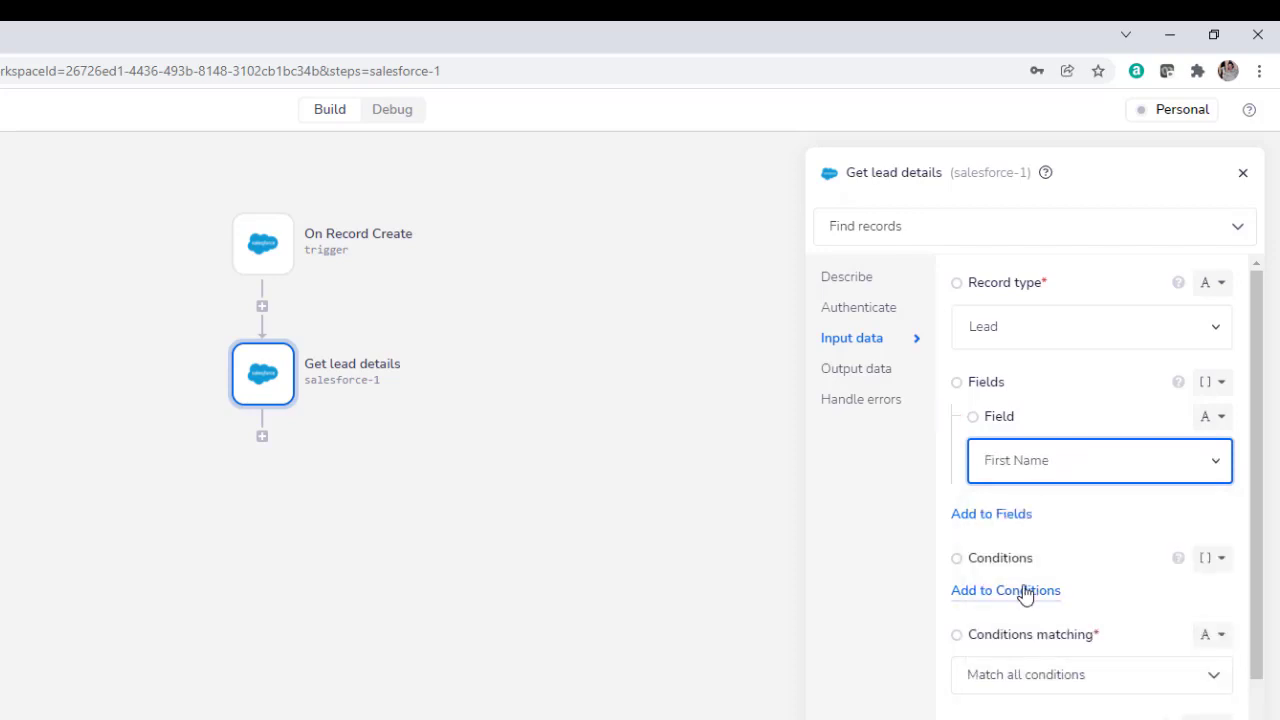
left_click(1016, 516)
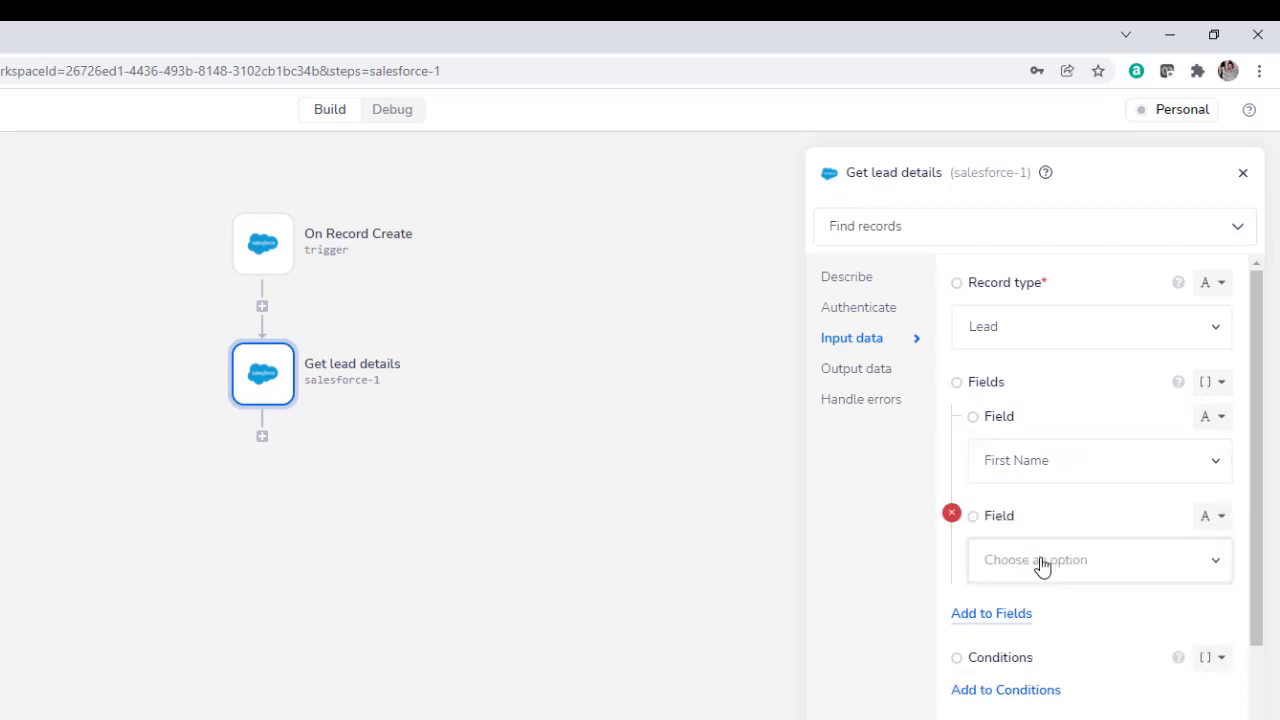
left_click(1040, 564)
type("ema")
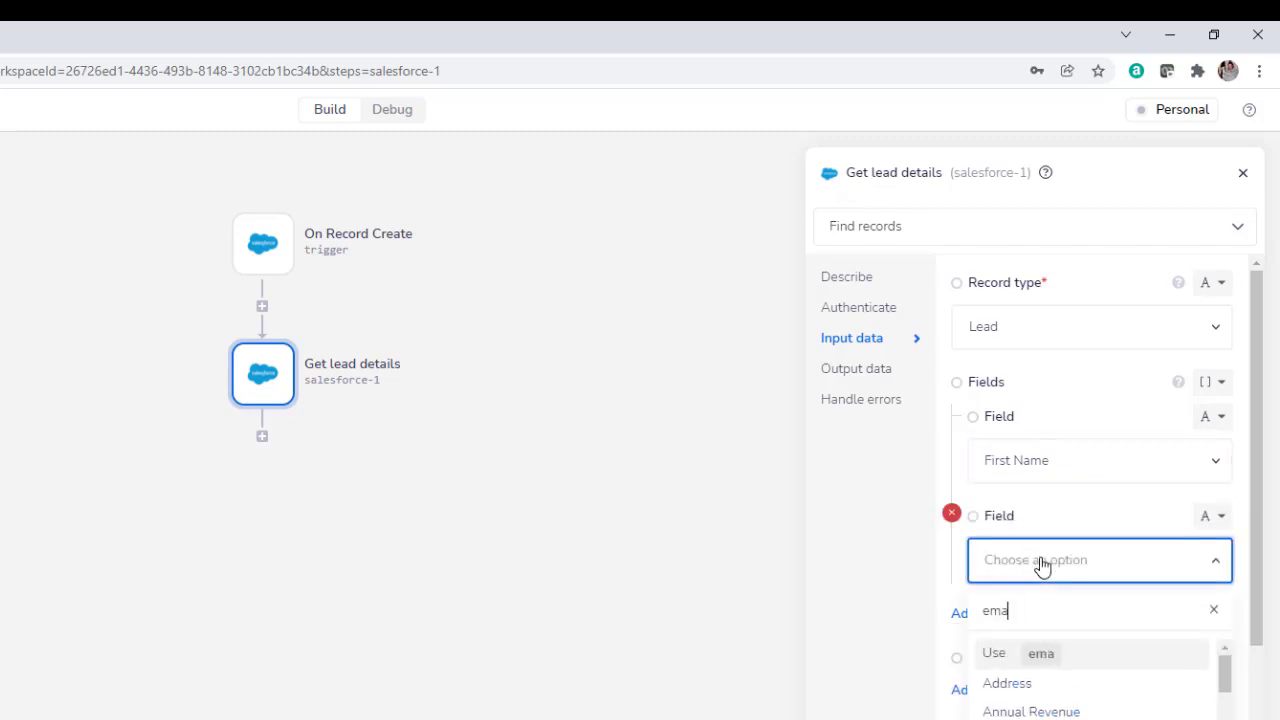
left_click(1006, 682)
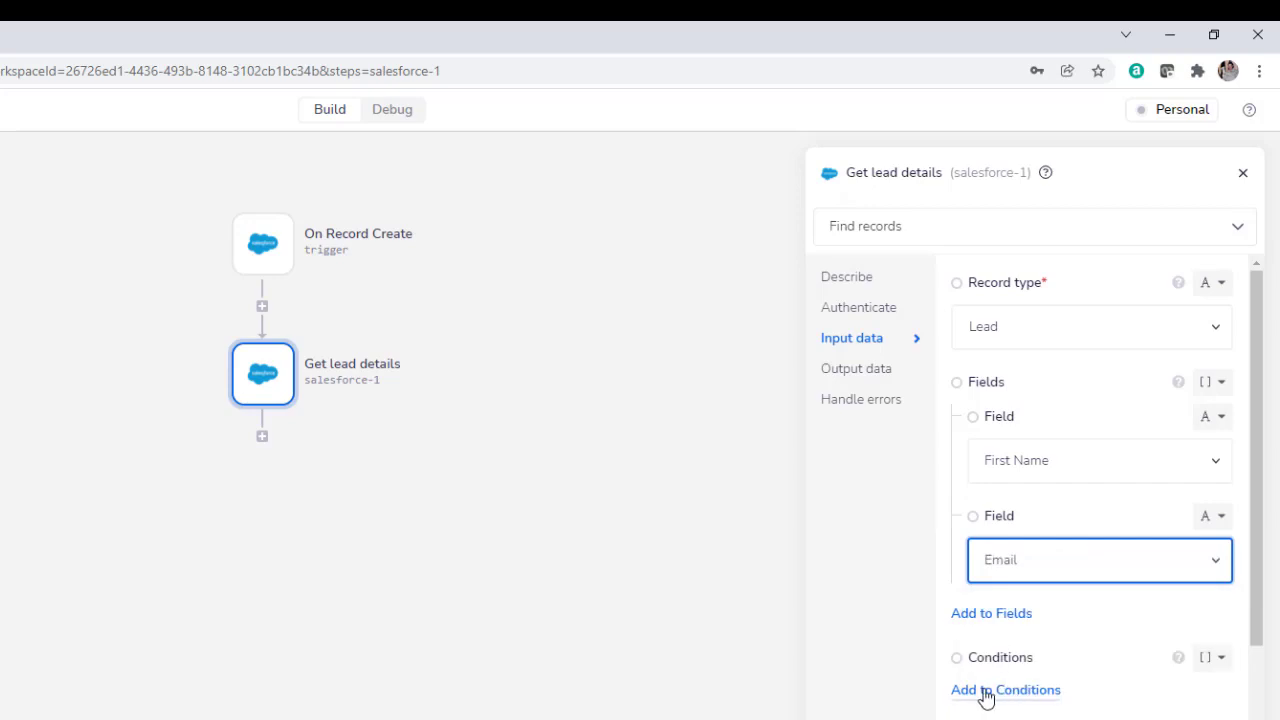
Add a lookup condition requiring Lead ID to be Equal to a value.
left_click(985, 692)
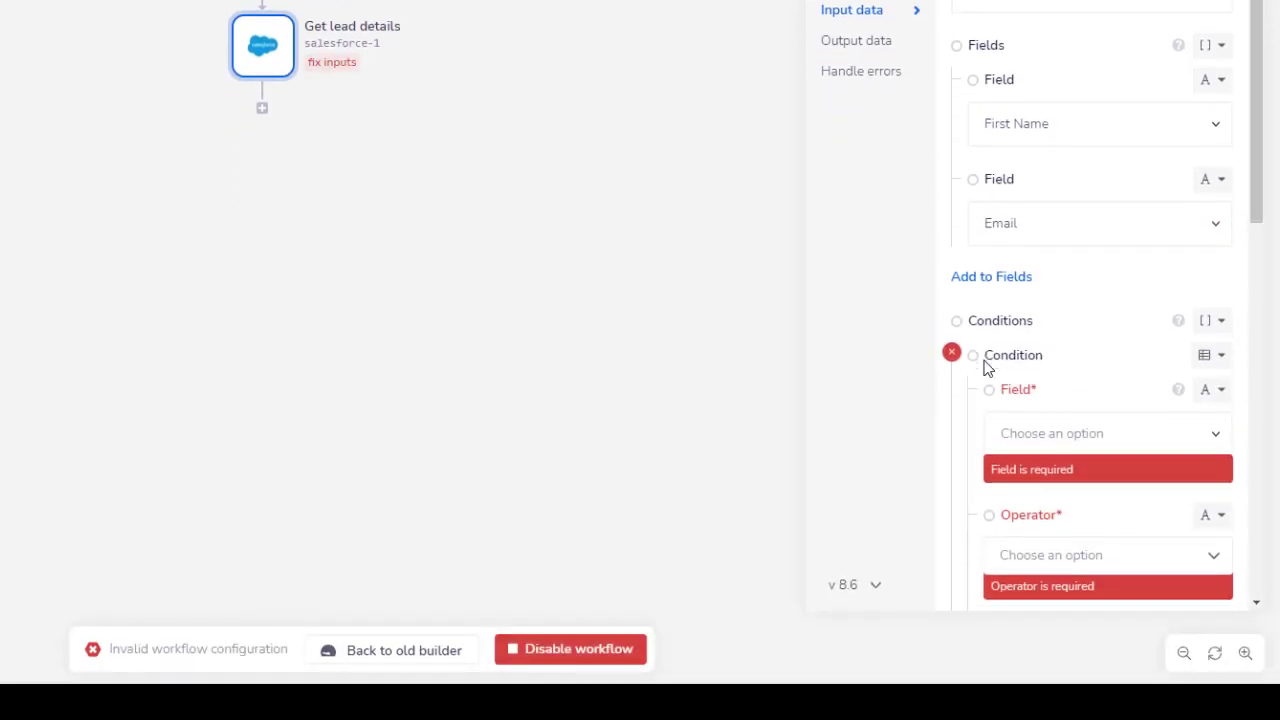
scroll(985, 368, "down", 3)
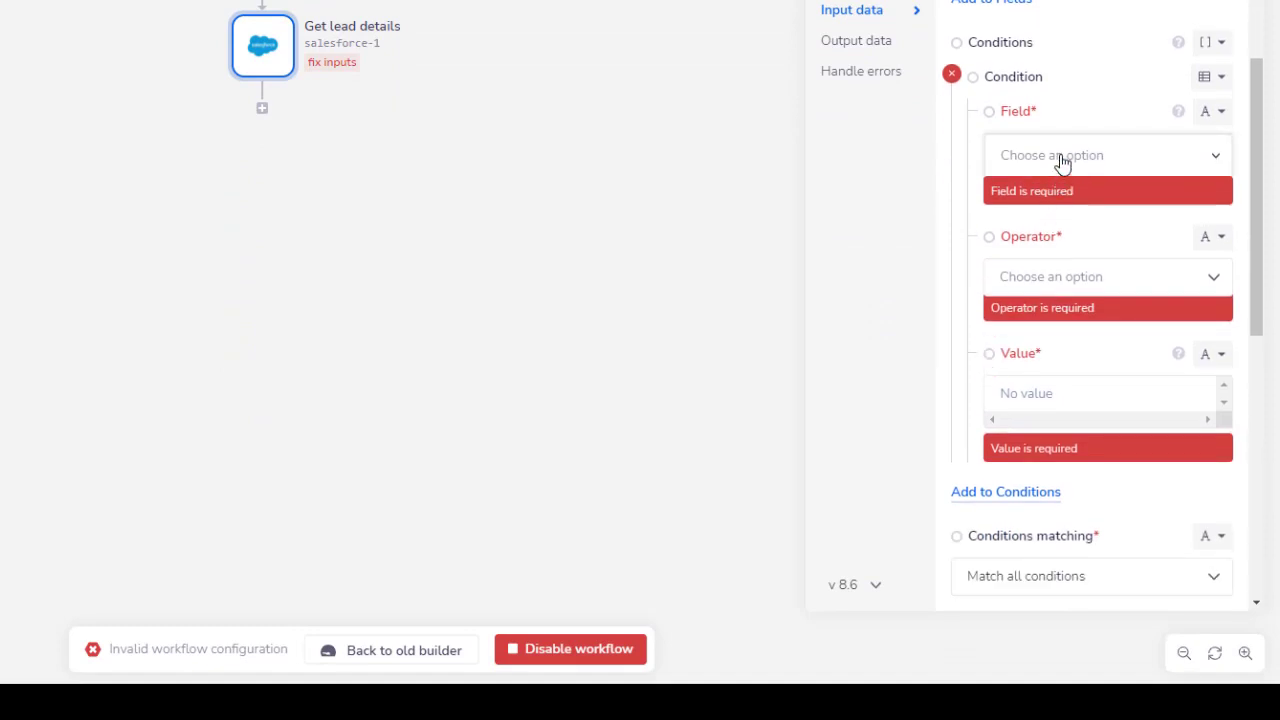
left_click(1062, 160)
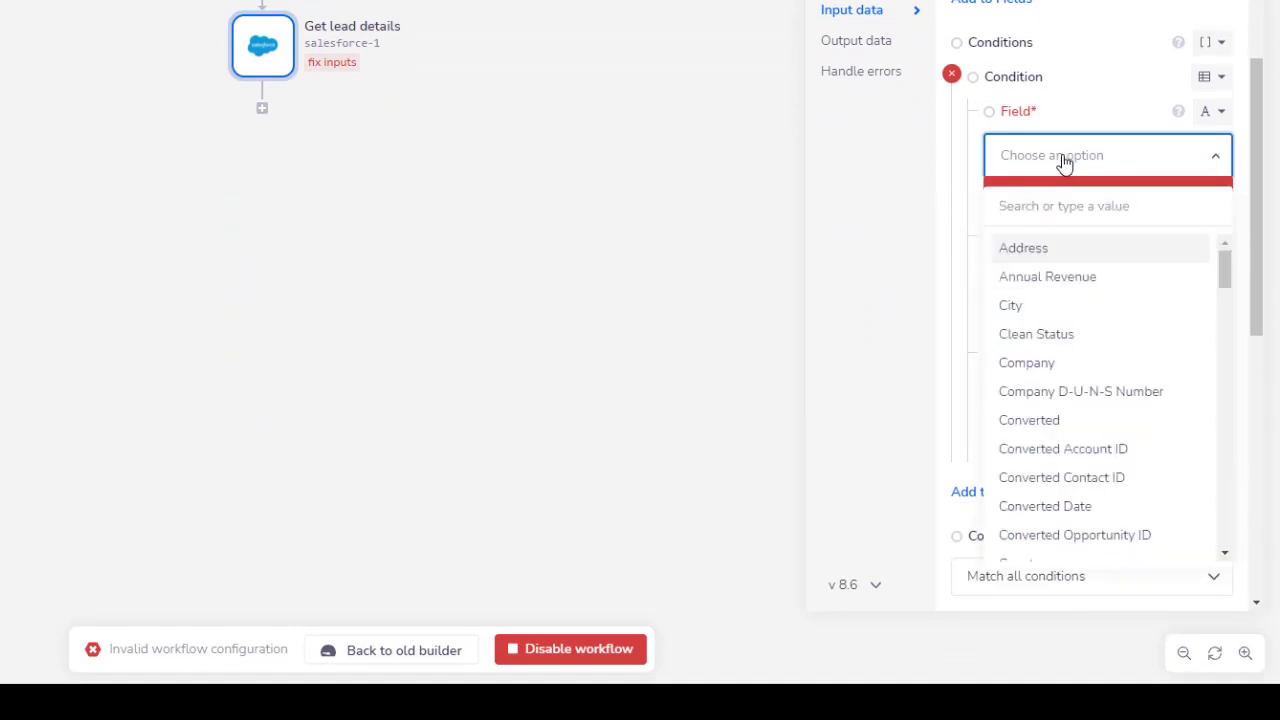
type("lead")
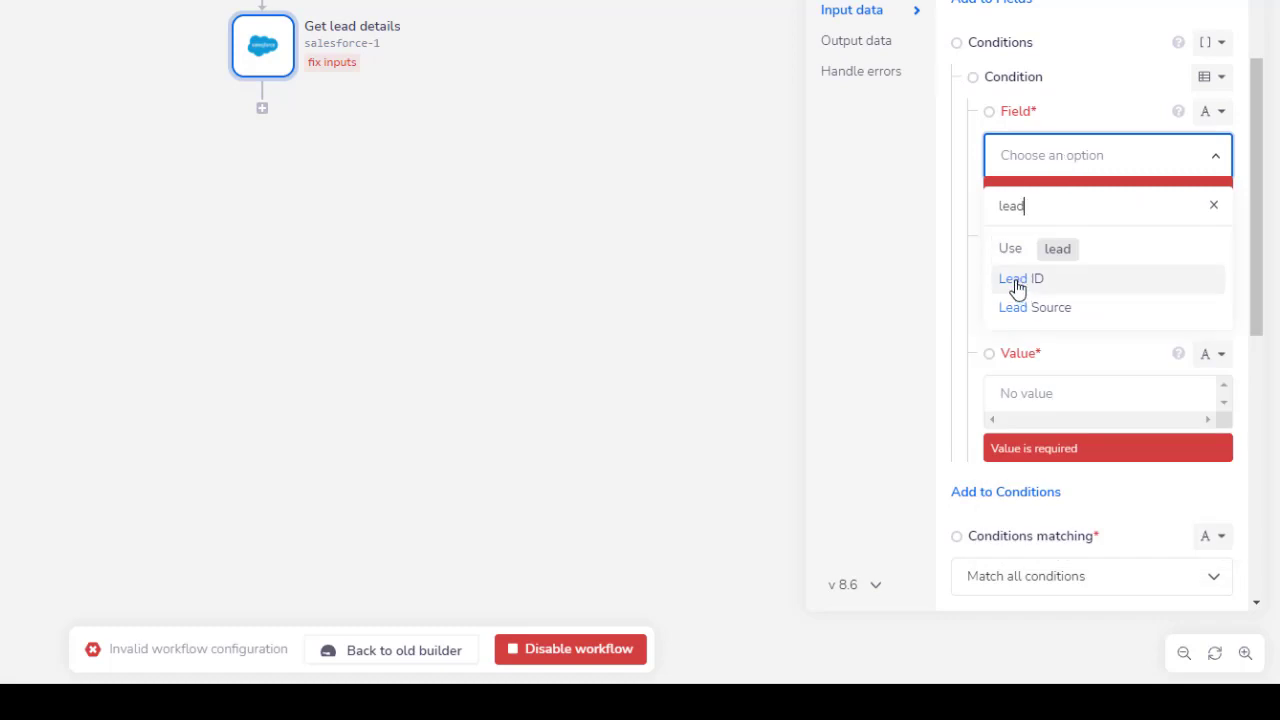
left_click(1017, 285)
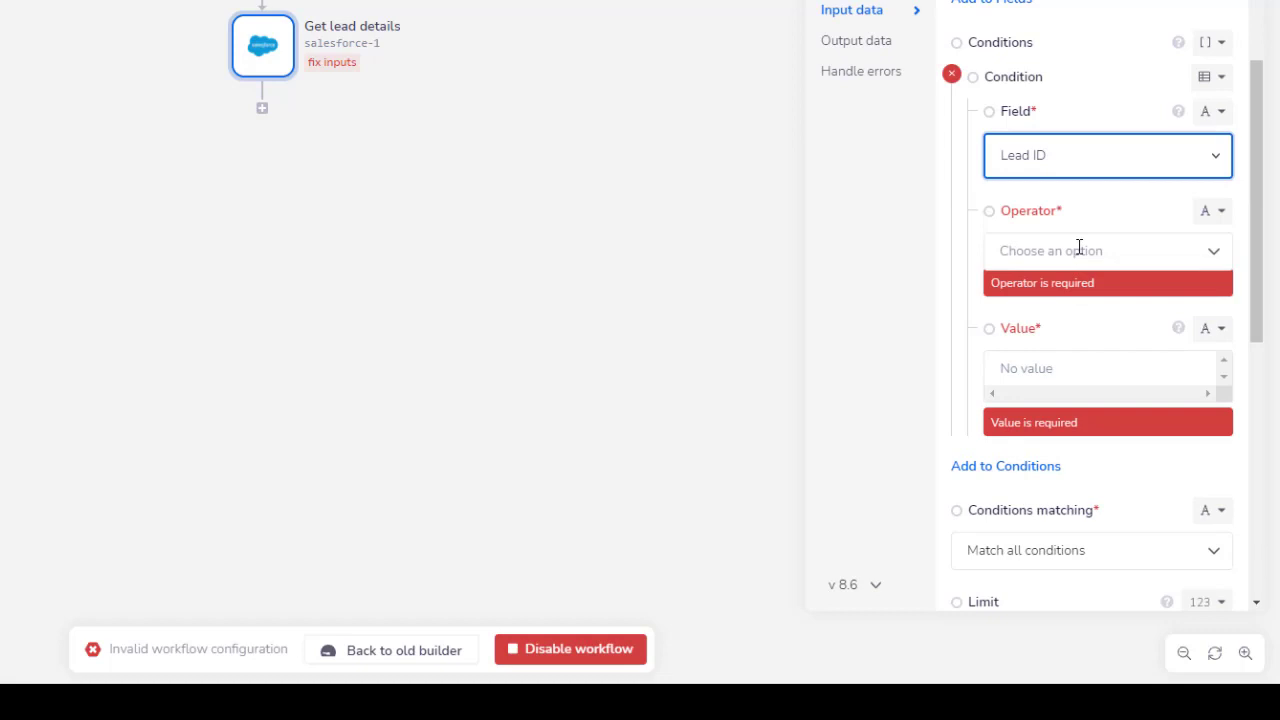
left_click(1079, 248)
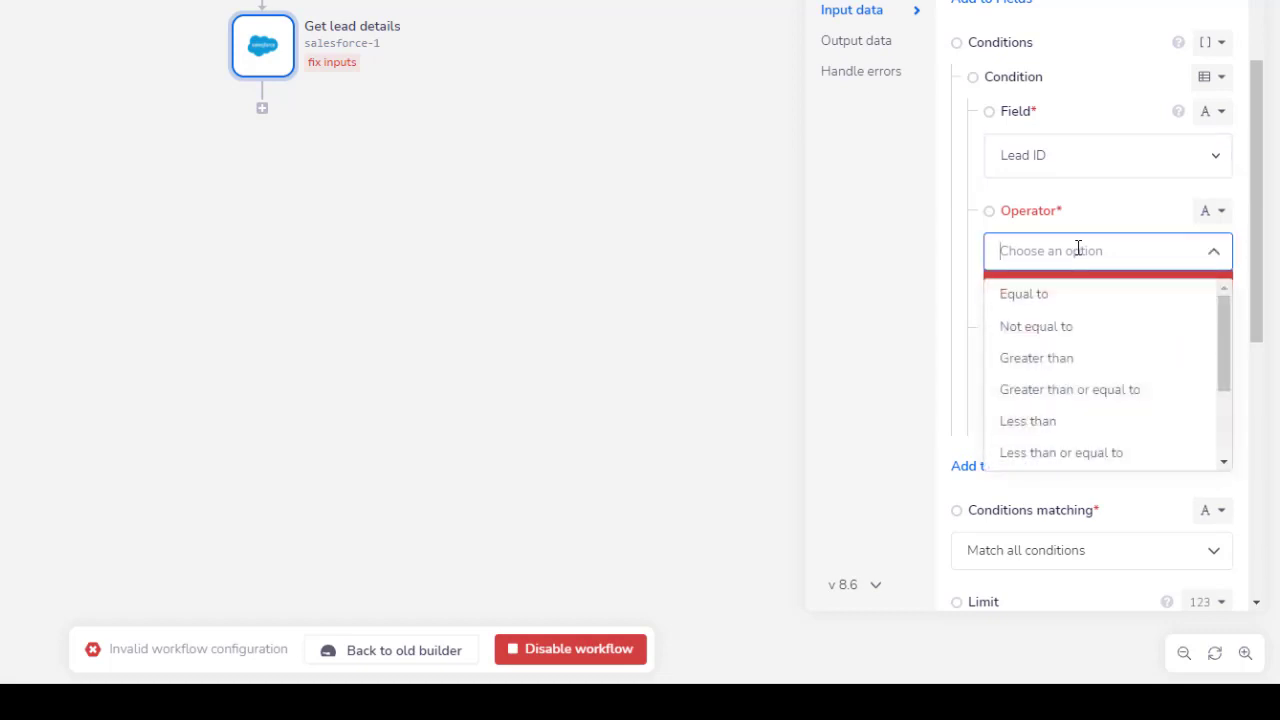
left_click(1043, 297)
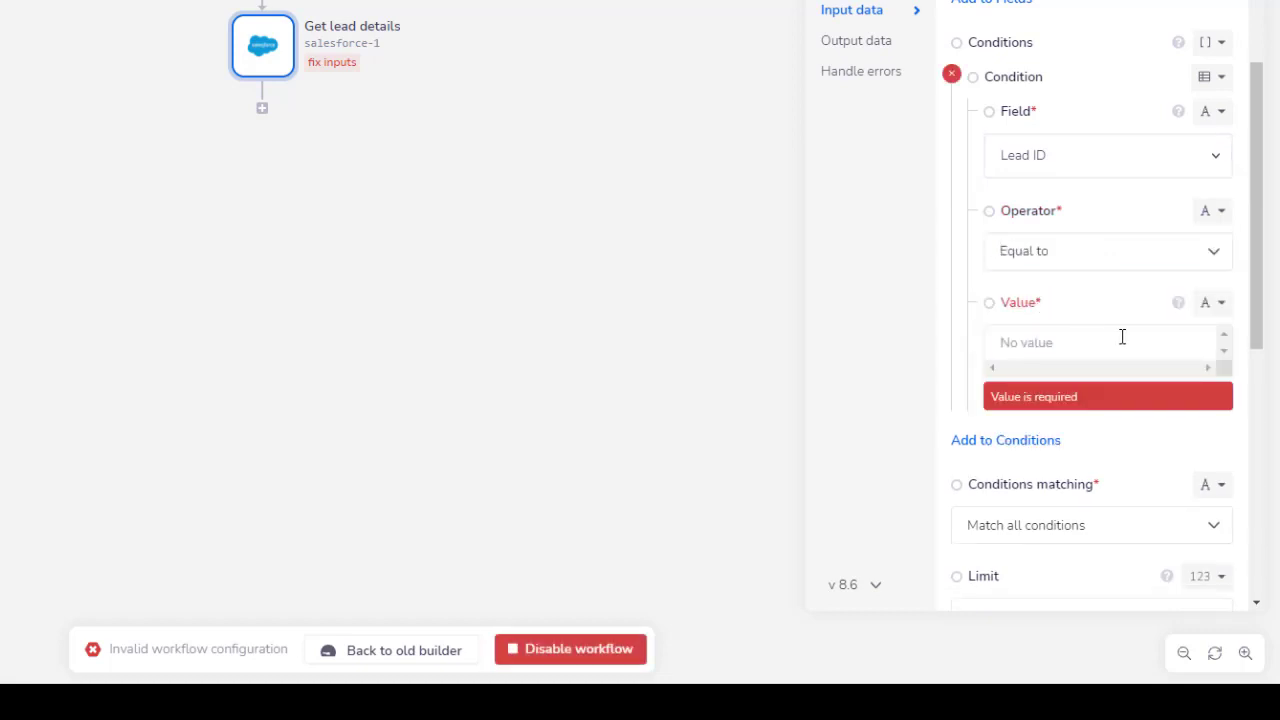
Map the condition value as jsonpath to $.steps.trigger.events[0].Id from On Record Create.
left_click(1224, 306)
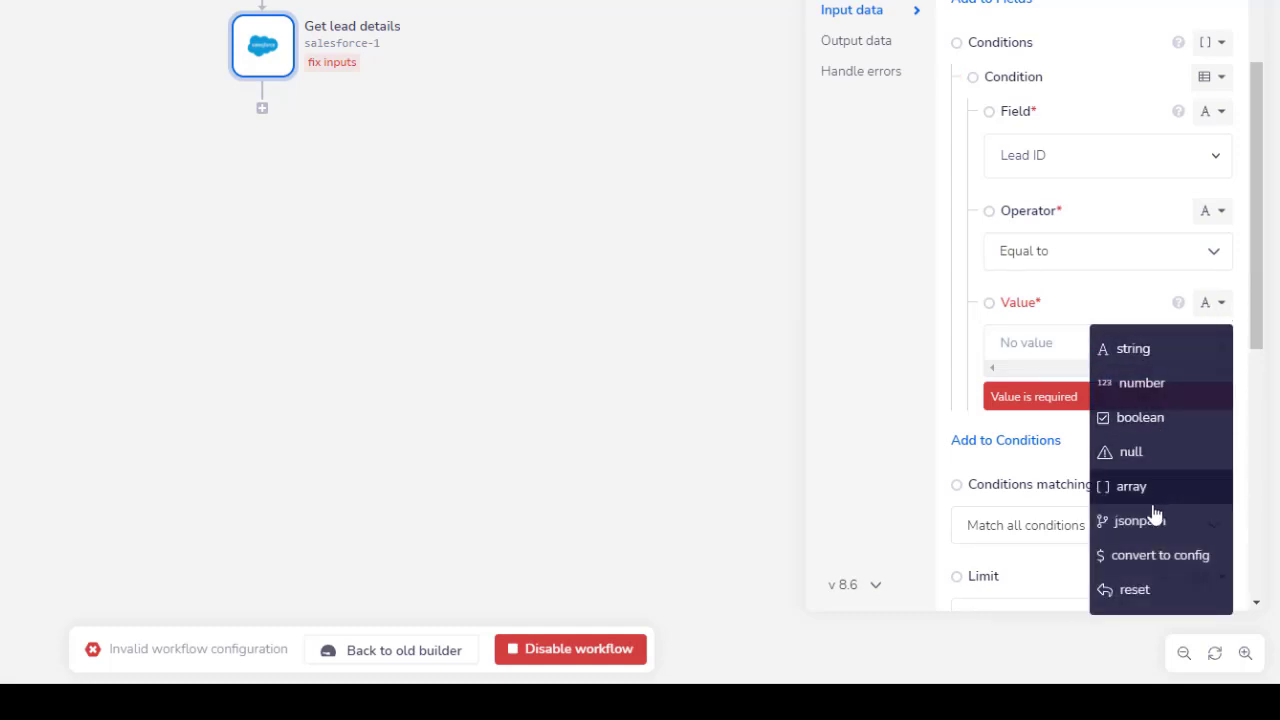
left_click(1152, 523)
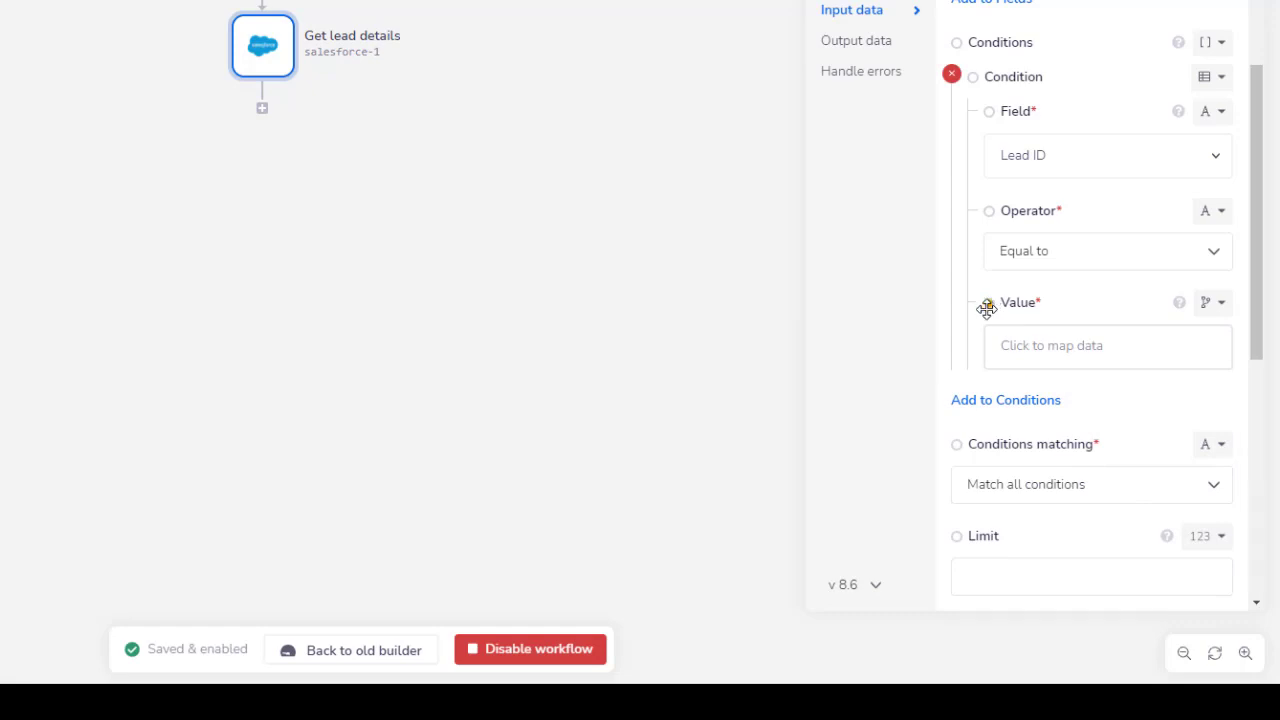
left_click_drag(1035, 370, 437, 46)
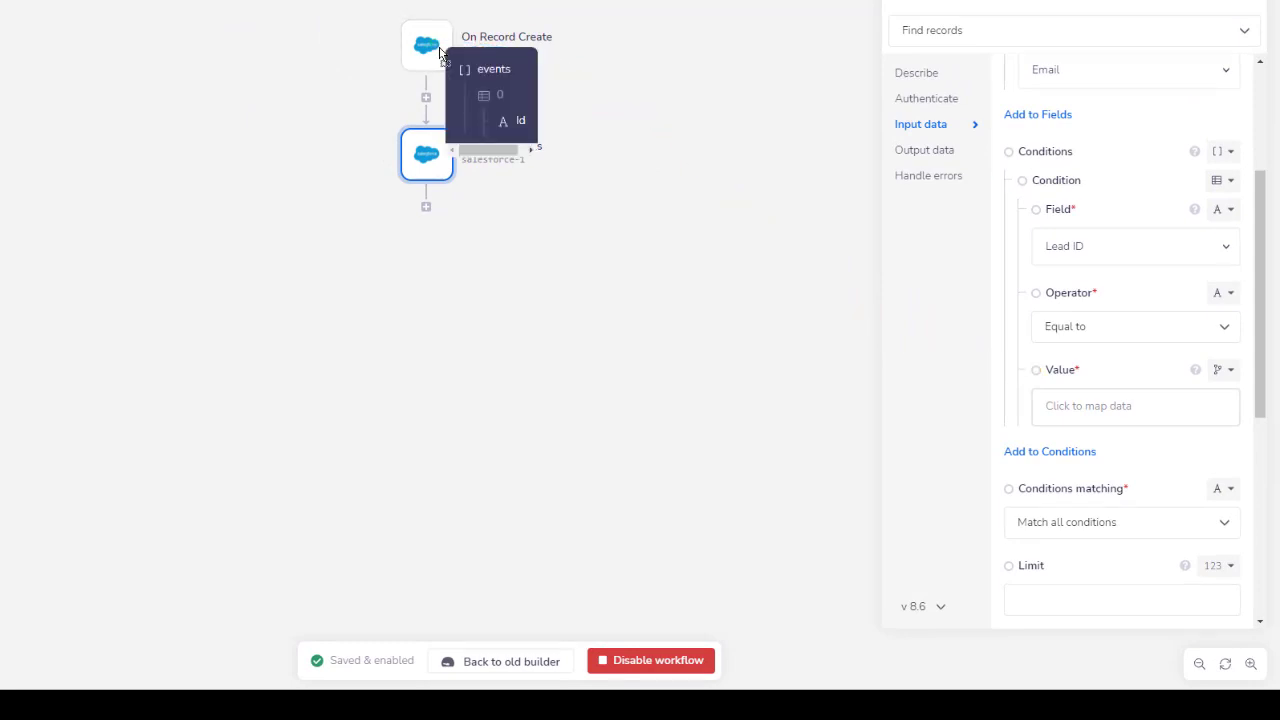
left_click(521, 123)
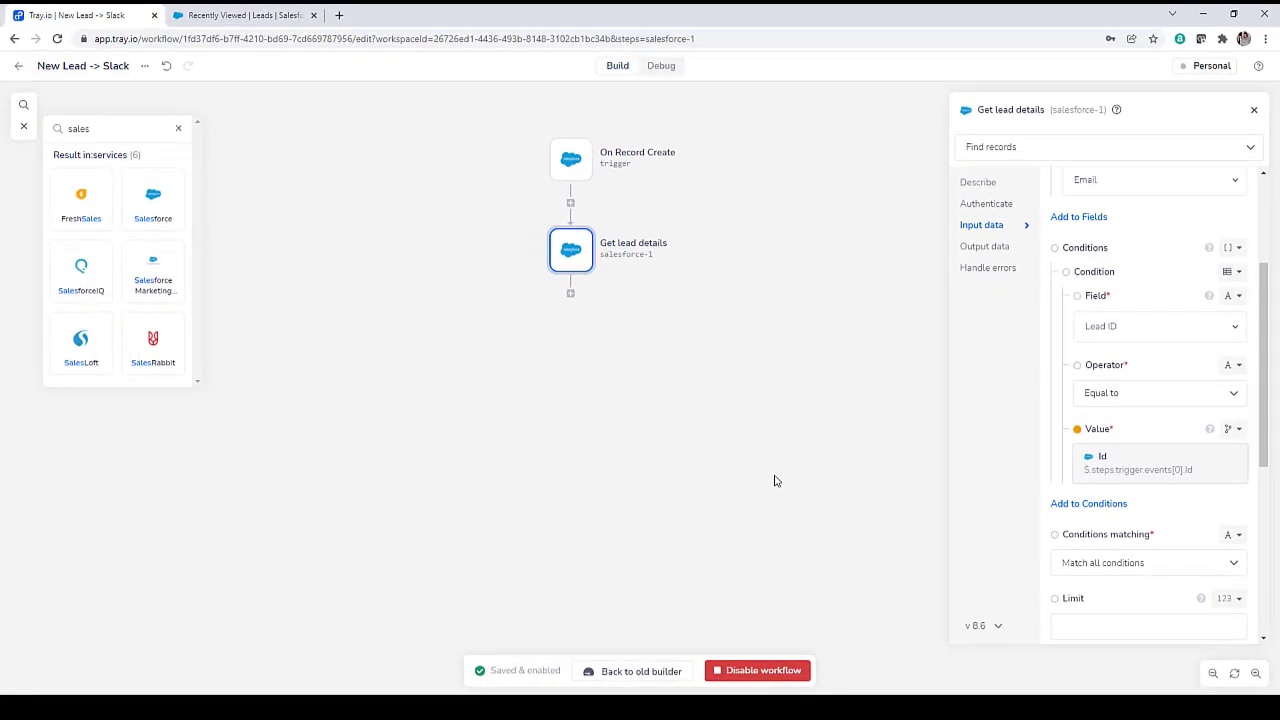
Drag a Slack connector, found by searching 'slack', below Get lead details.
left_click(772, 479)
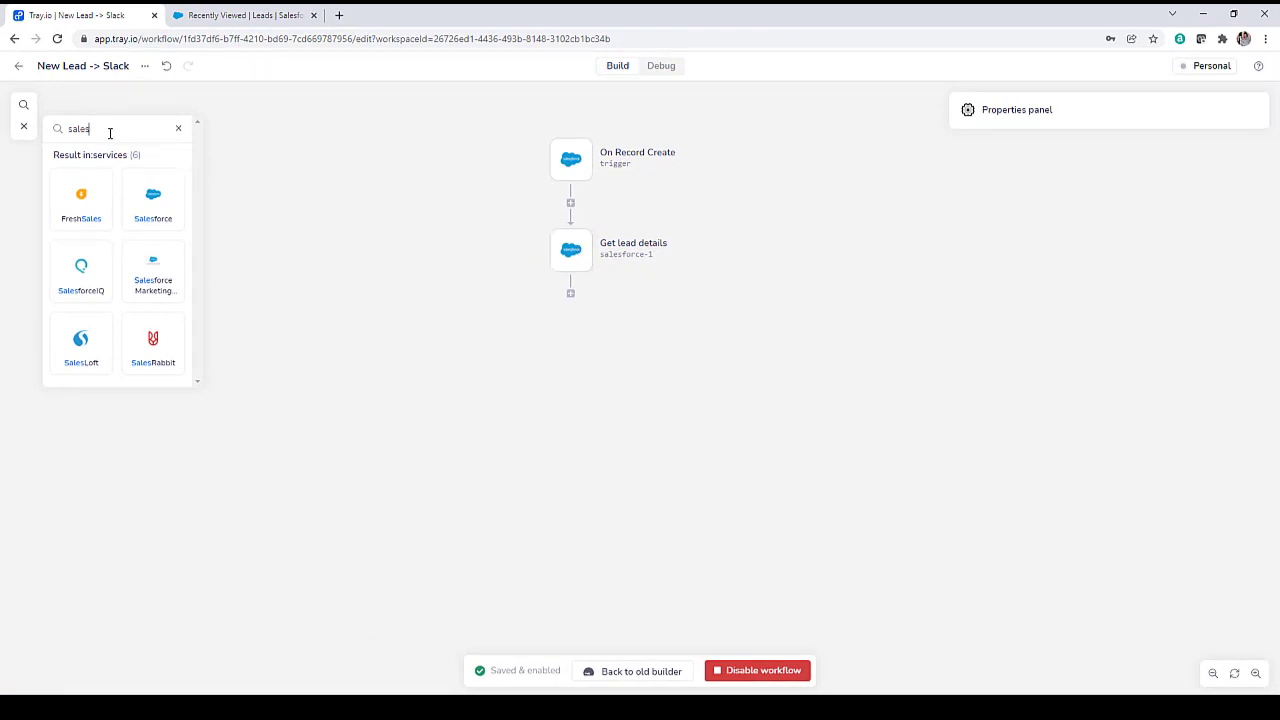
left_click_drag(110, 133, 71, 133)
type("slack")
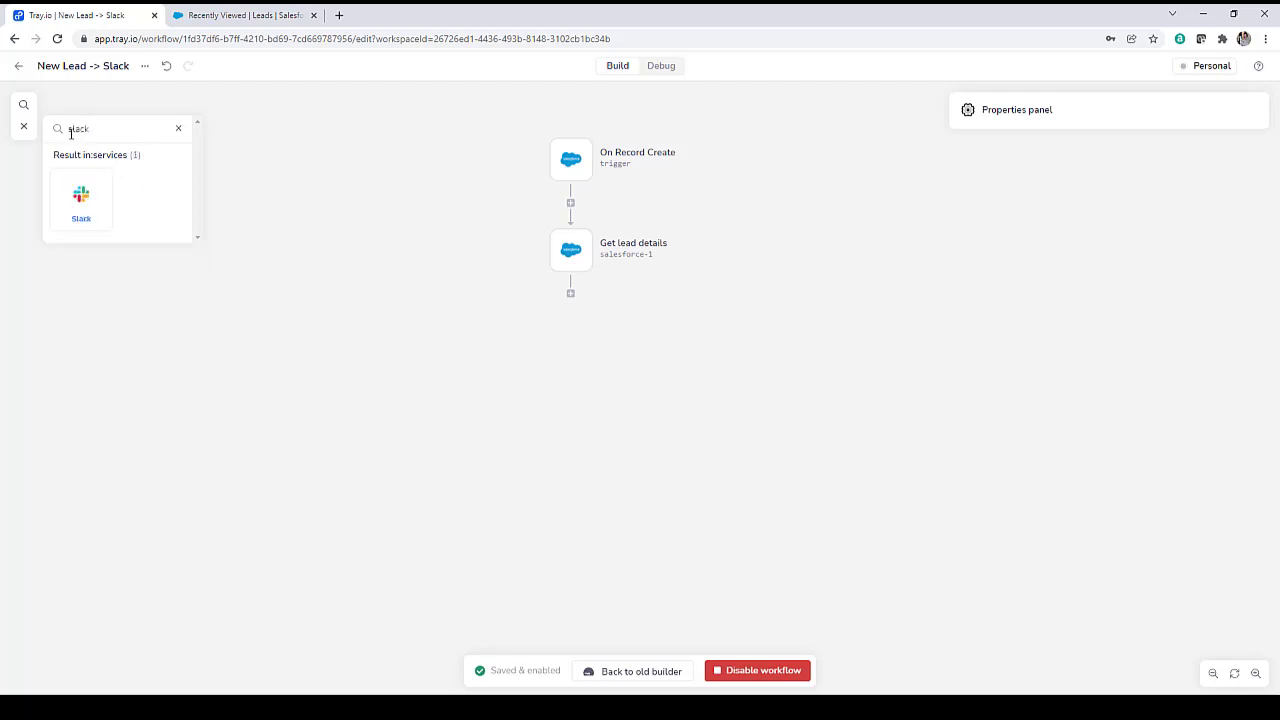
left_click_drag(80, 200, 578, 316)
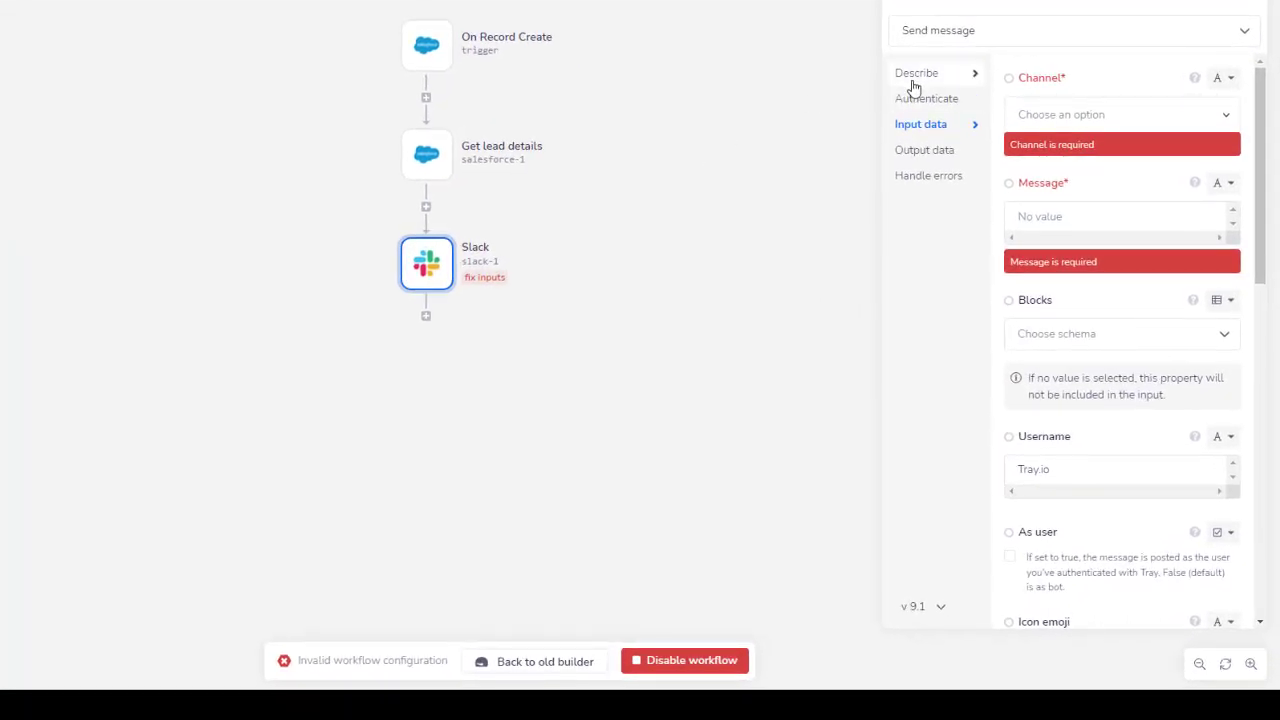
Retitle the Slack step 'Send Message to Slack'.
left_click(915, 78)
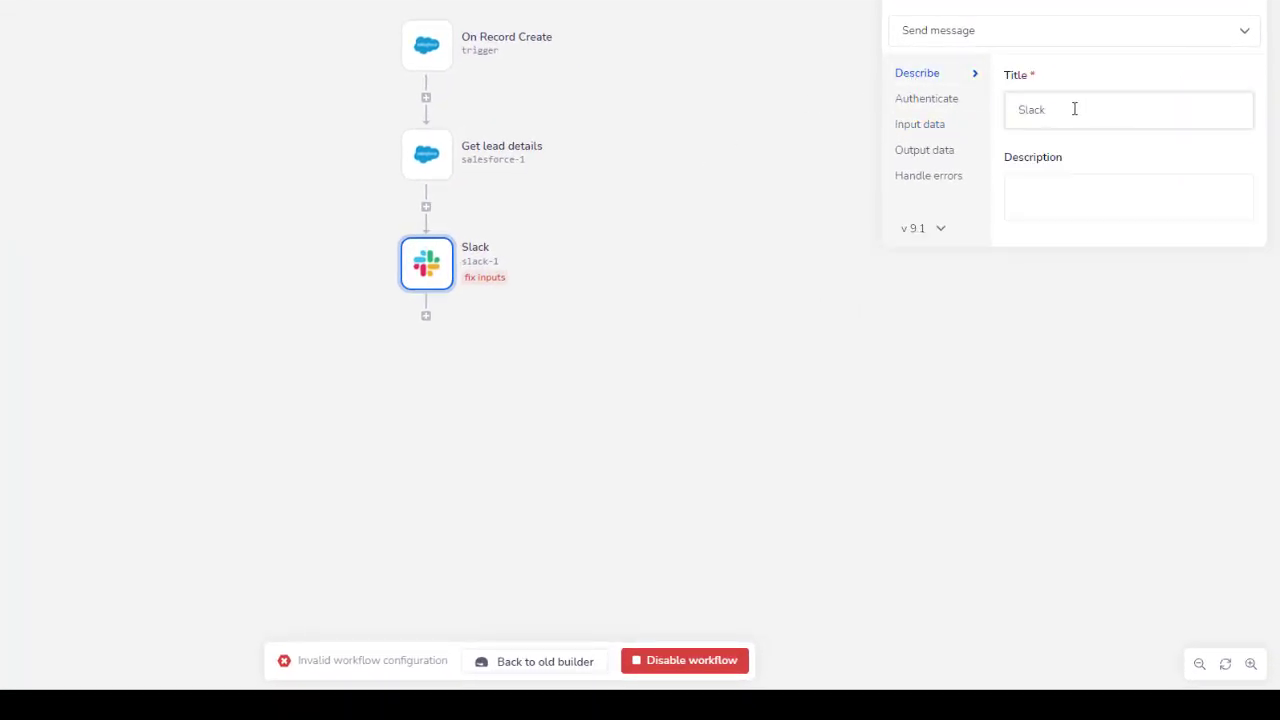
left_click_drag(1074, 109, 1015, 116)
type("S")
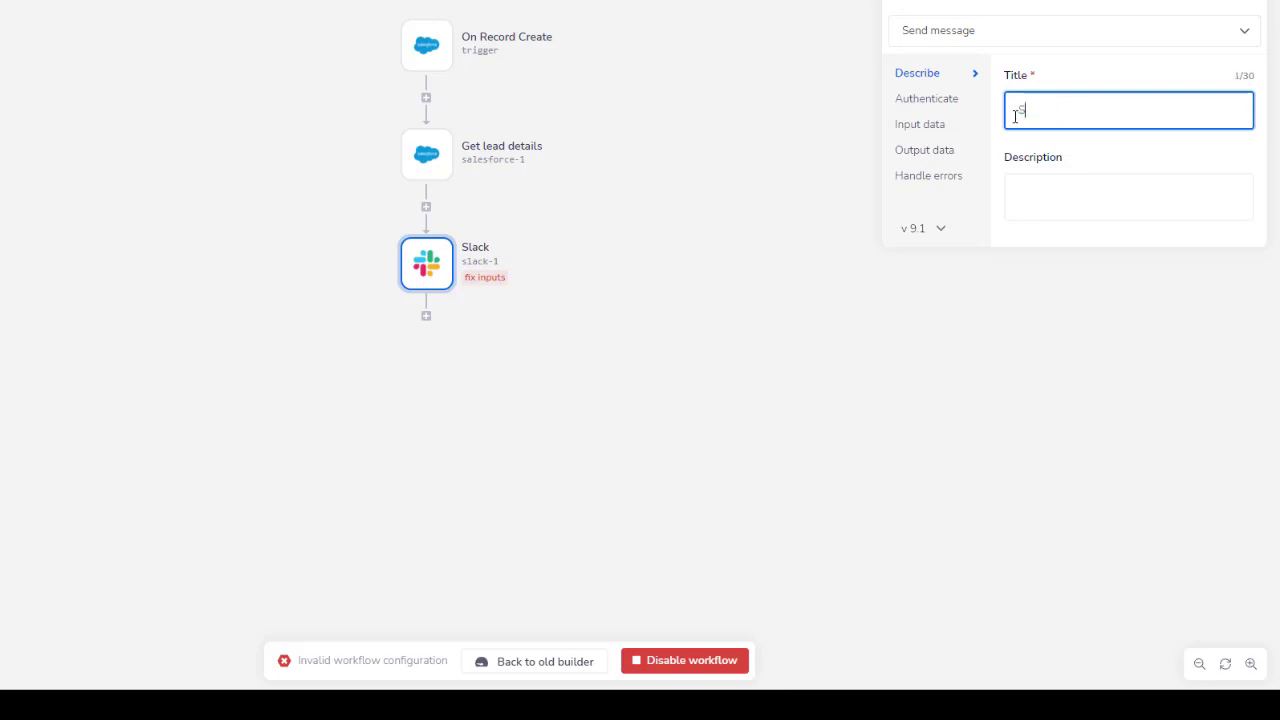
type("end Message to Slack")
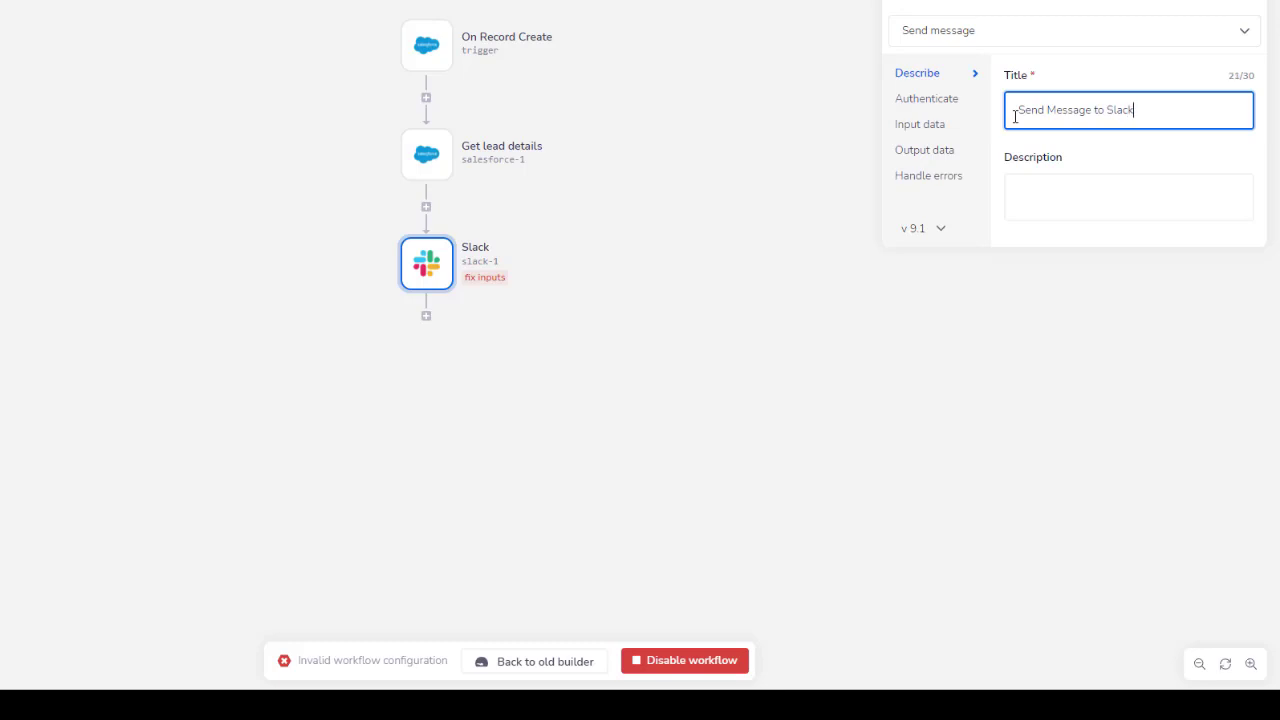
Authenticate the Slack step with the personal Slack account and target channel salesteam_newleads.
left_click(956, 100)
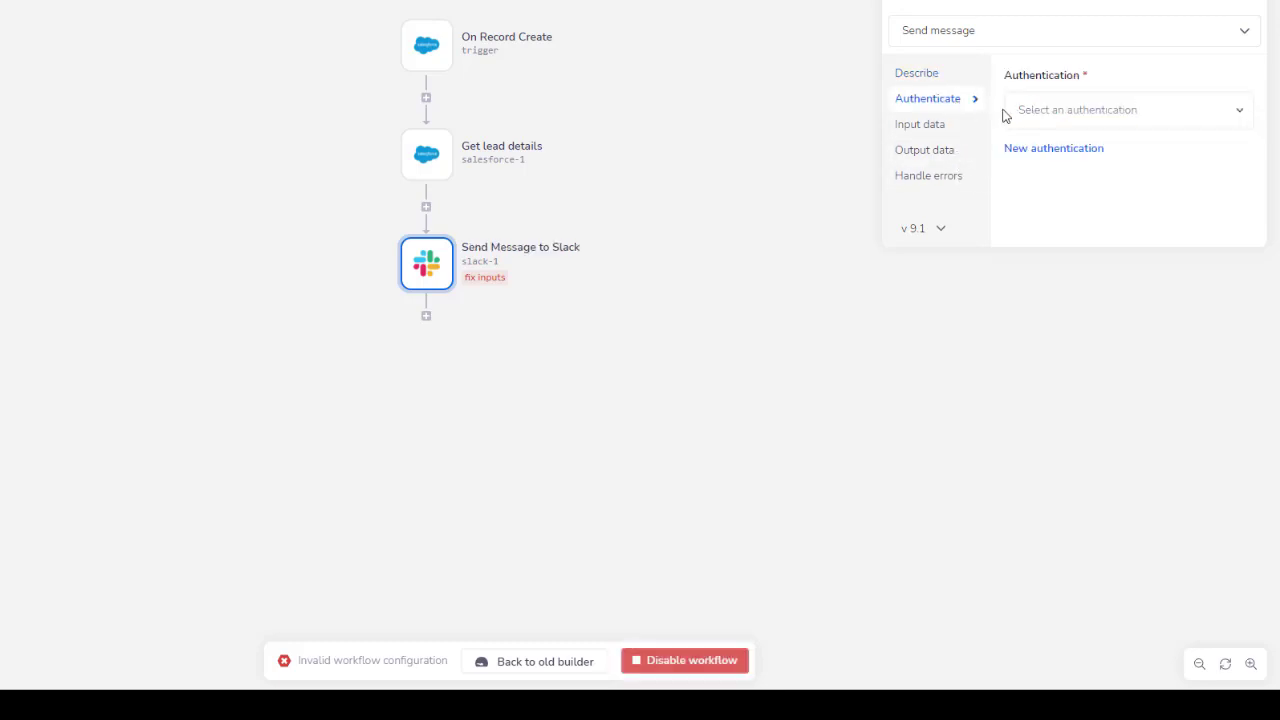
left_click(1080, 120)
left_click(1120, 211)
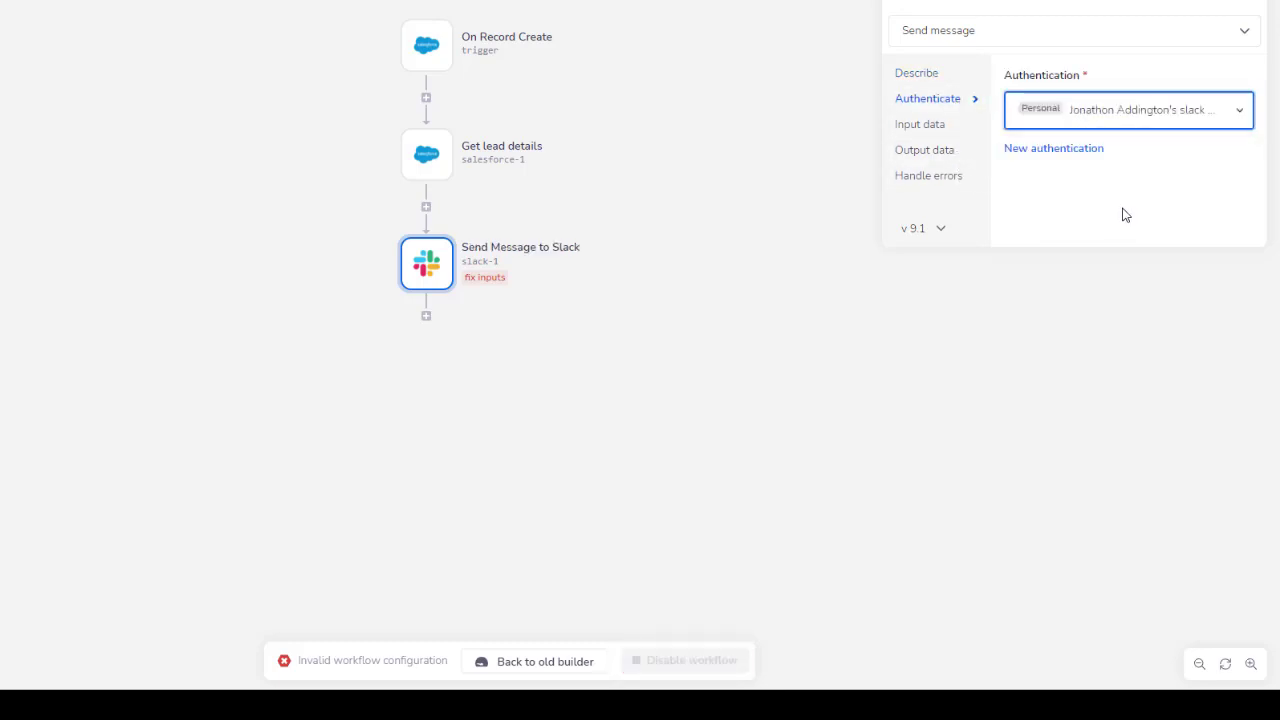
left_click(945, 130)
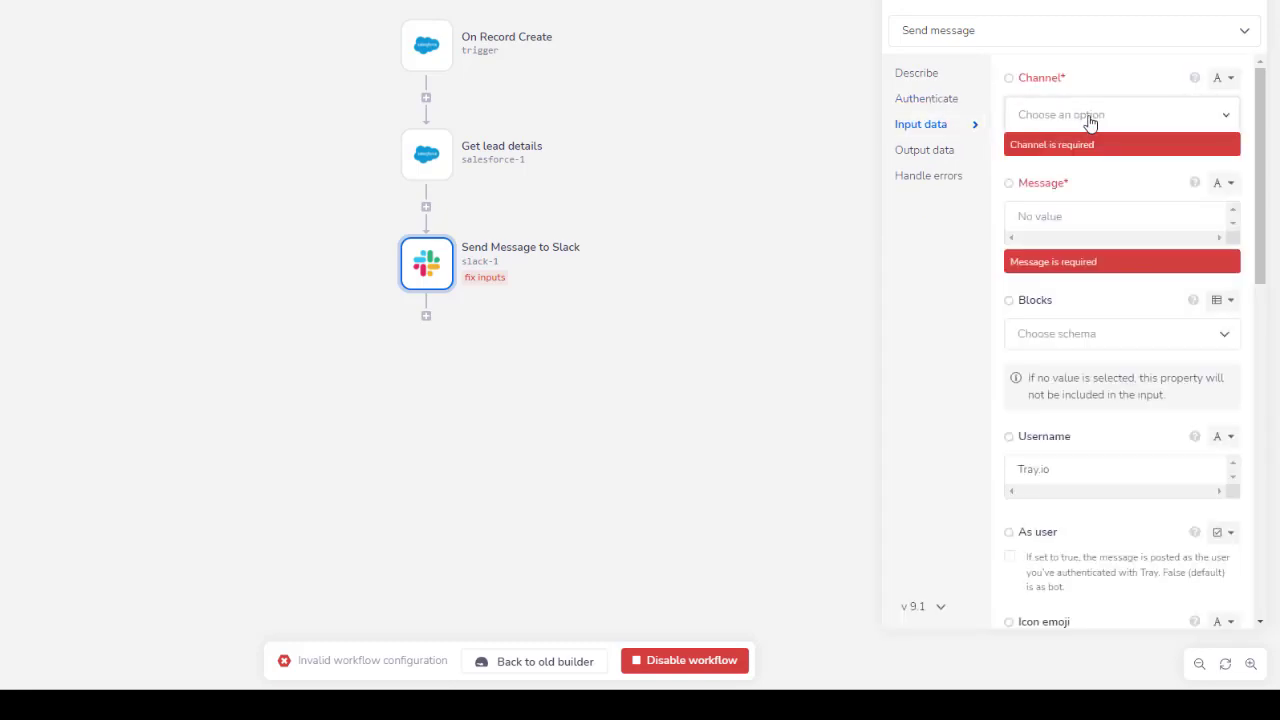
left_click(1090, 118)
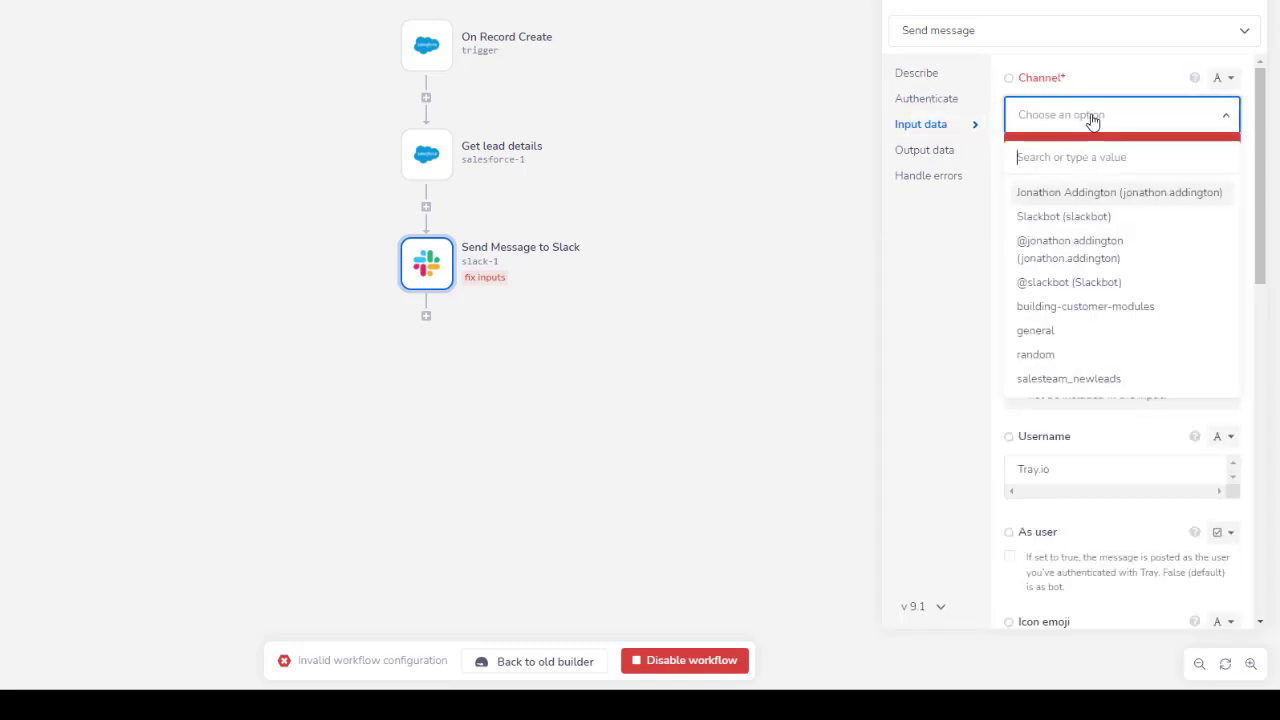
left_click(1113, 385)
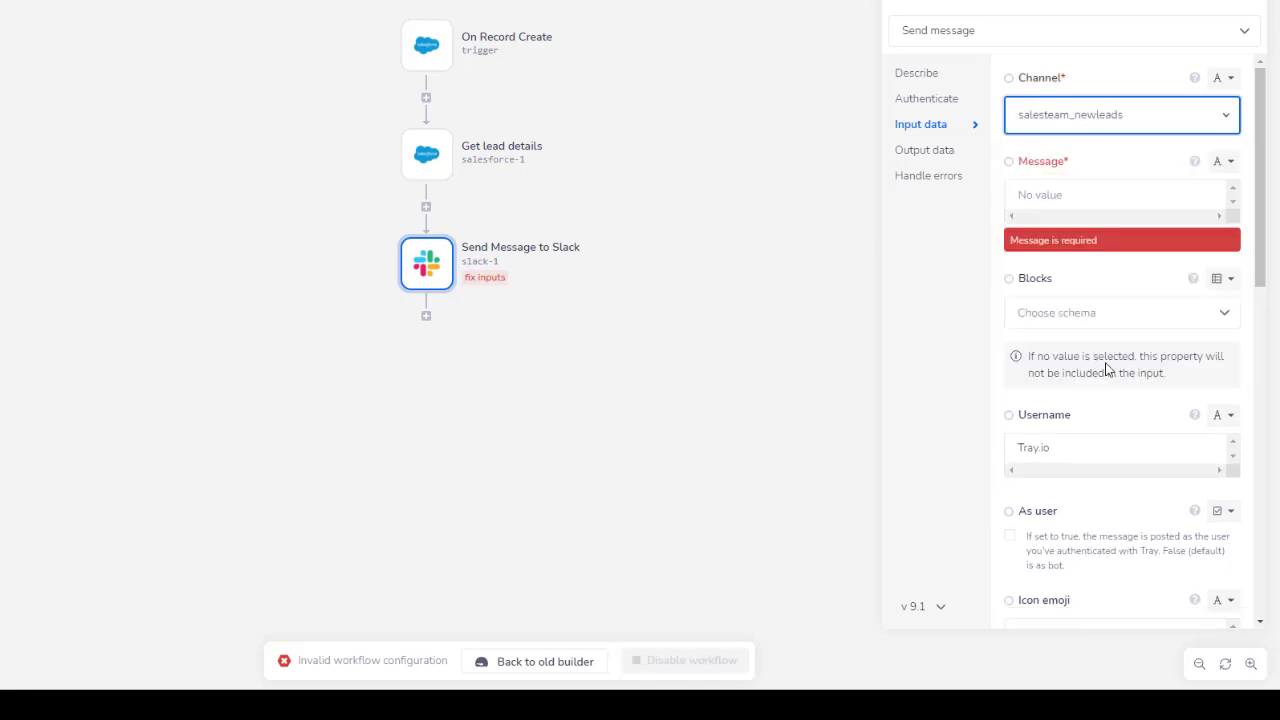
Begin the message with 'We have a new lead!', then a 'Please contact' line.
left_click(1080, 194)
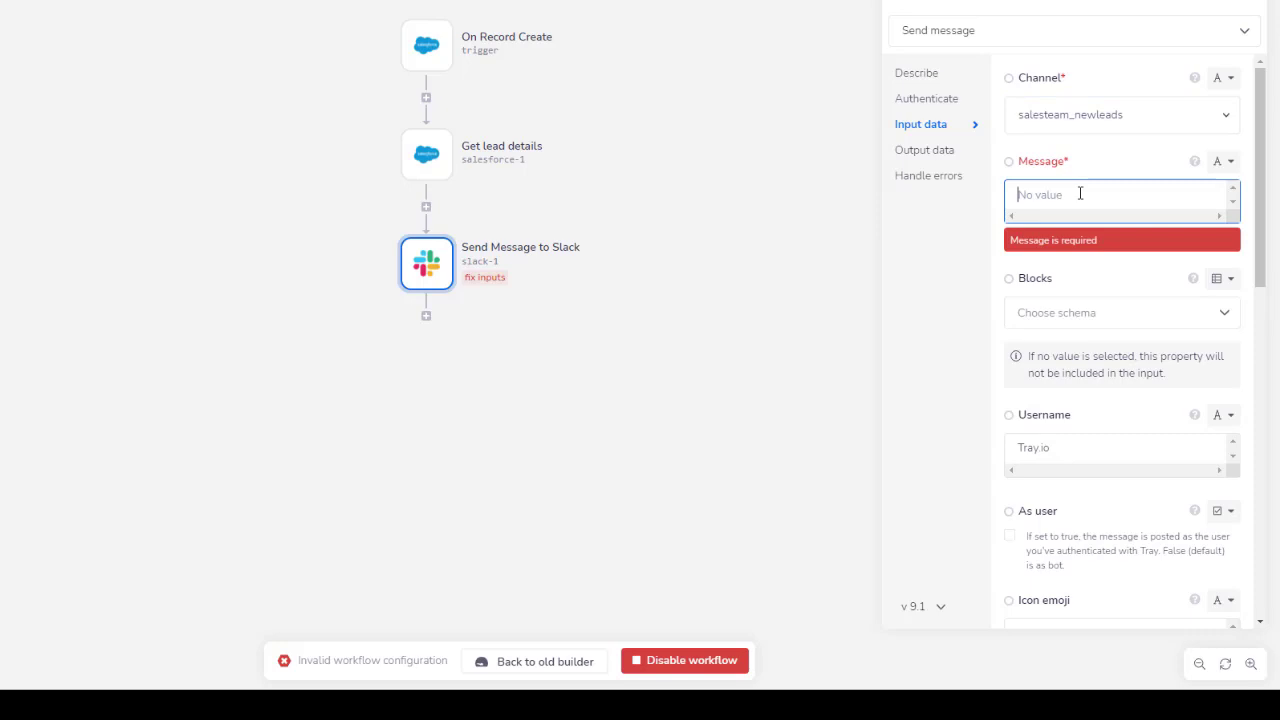
type("We have a new lead!")
key("Return")
key("Return")
type("P")
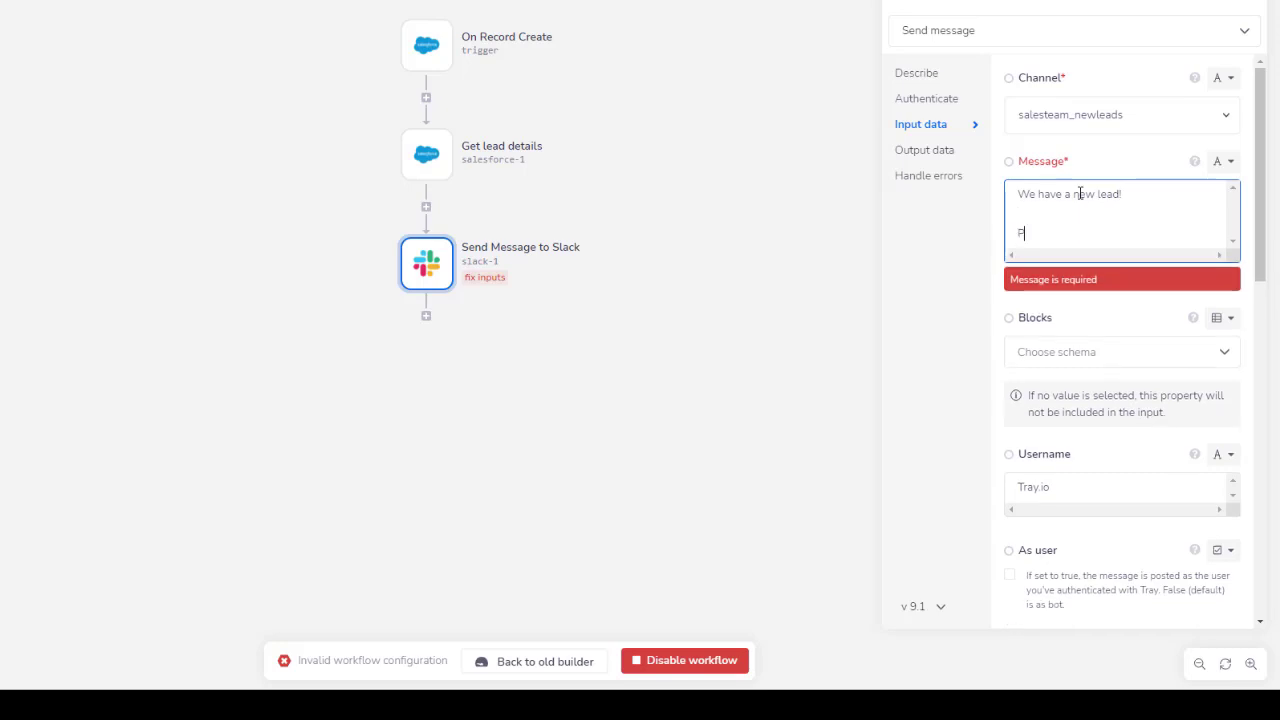
type("lease contact:")
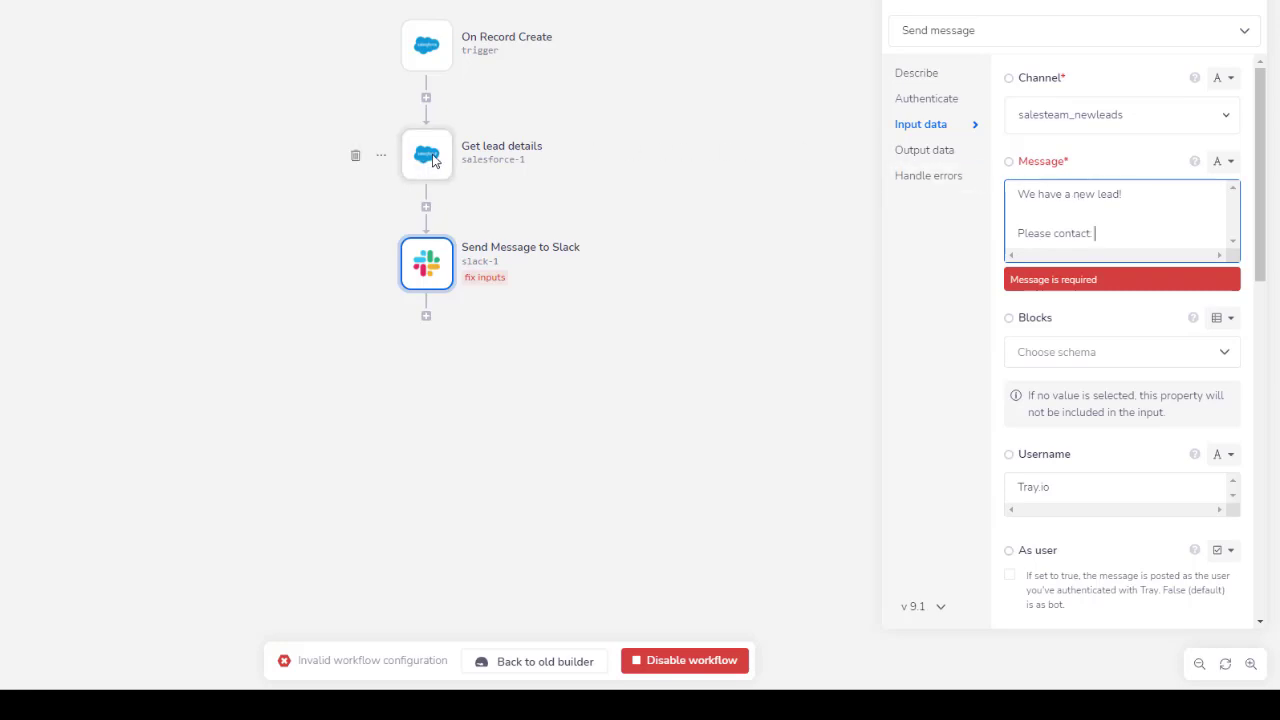
Paste the lead's First Name path from Get lead details after 'Please contact:'.
left_click(433, 161)
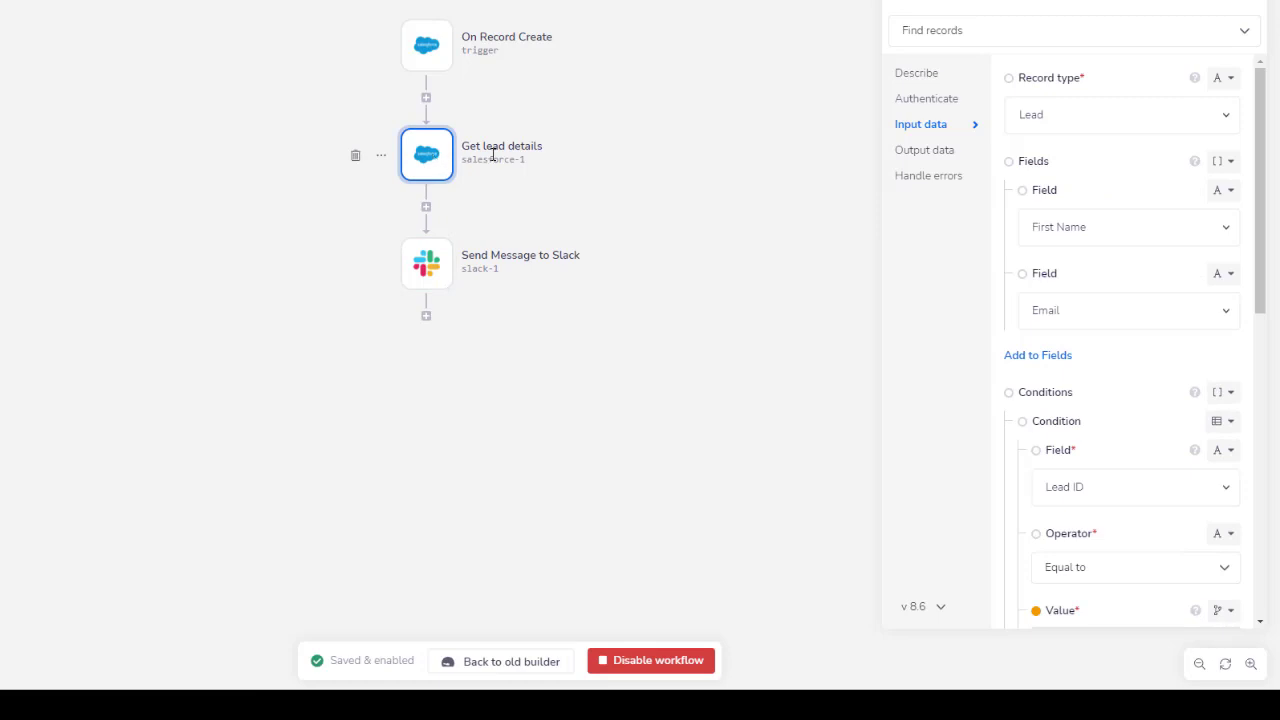
left_click(919, 158)
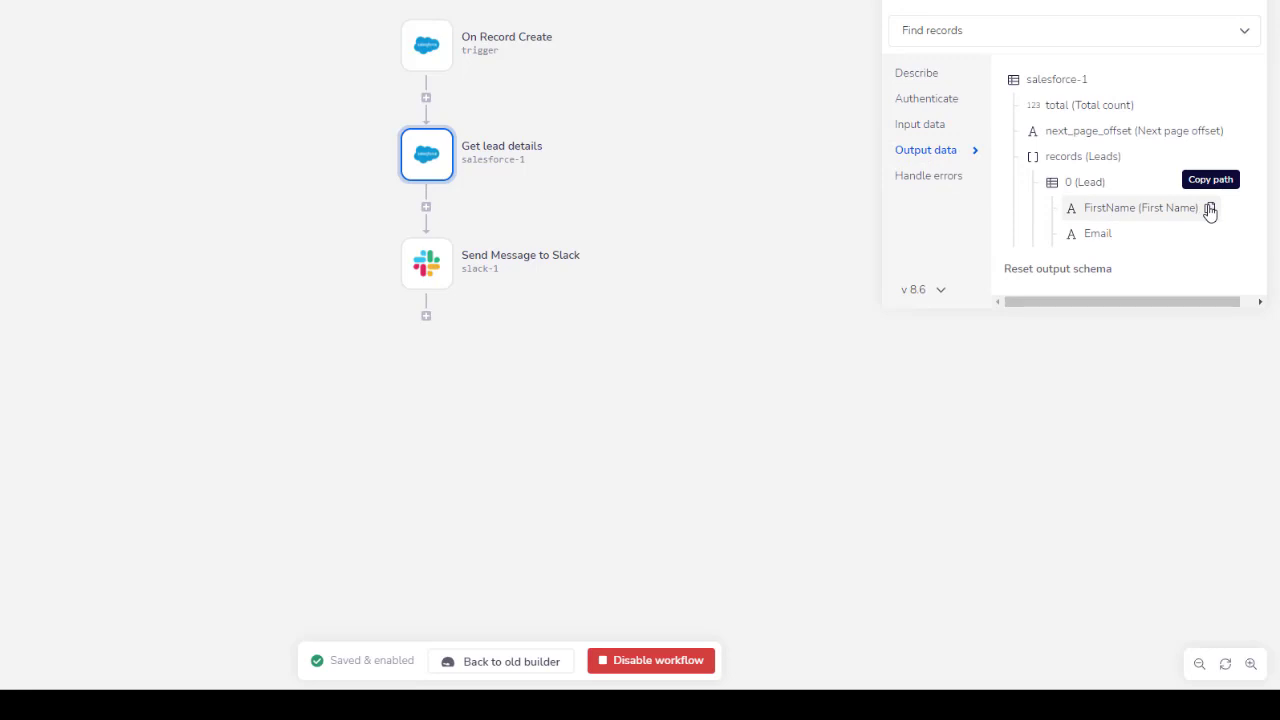
left_click(430, 268)
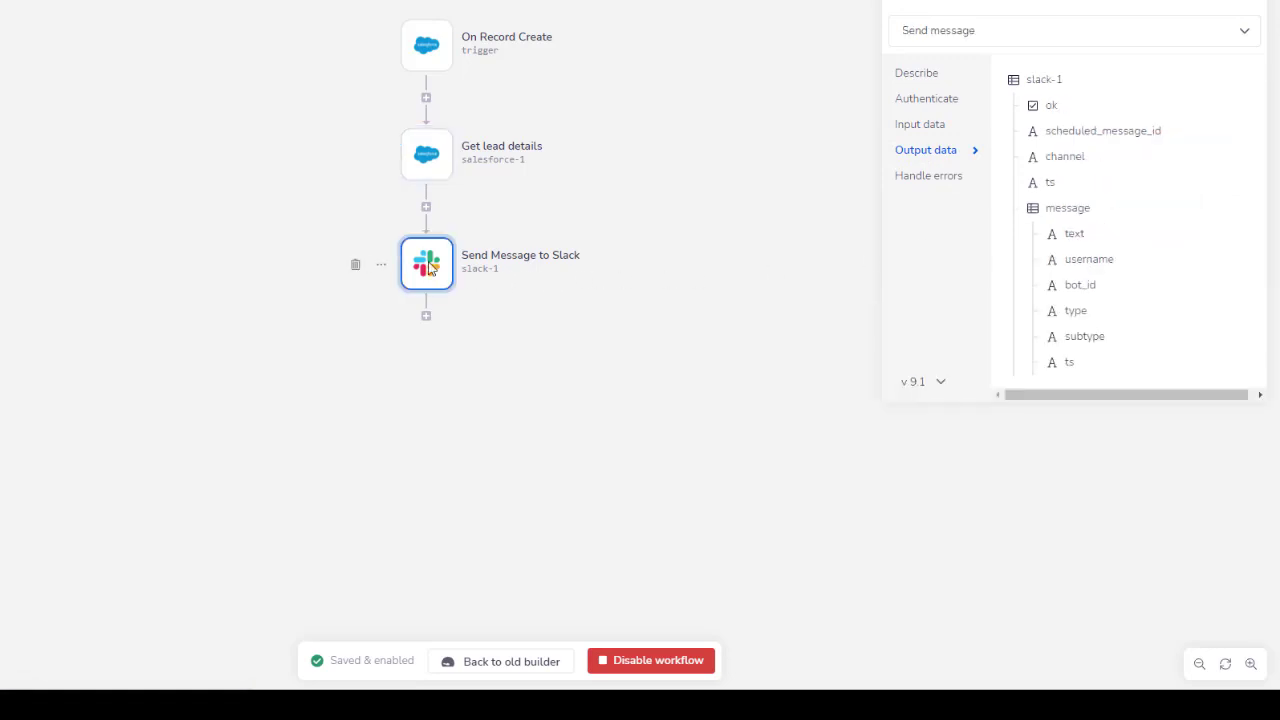
left_click(903, 127)
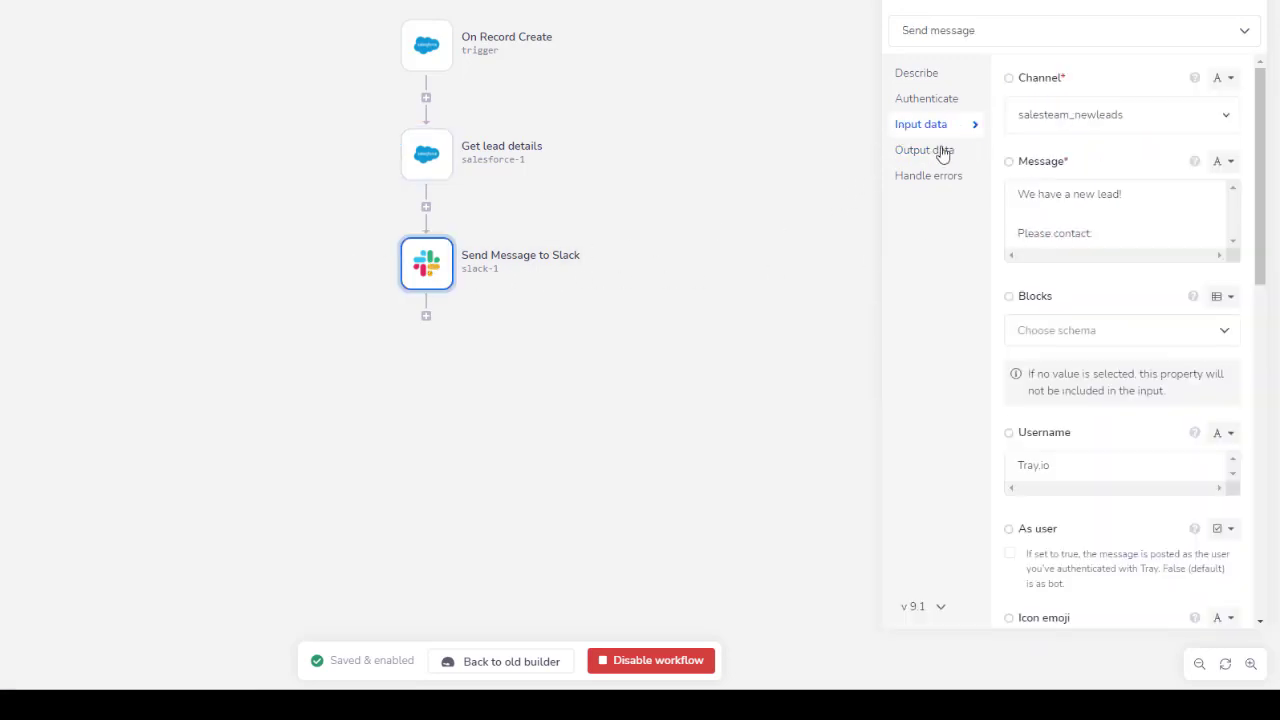
left_click(1118, 235)
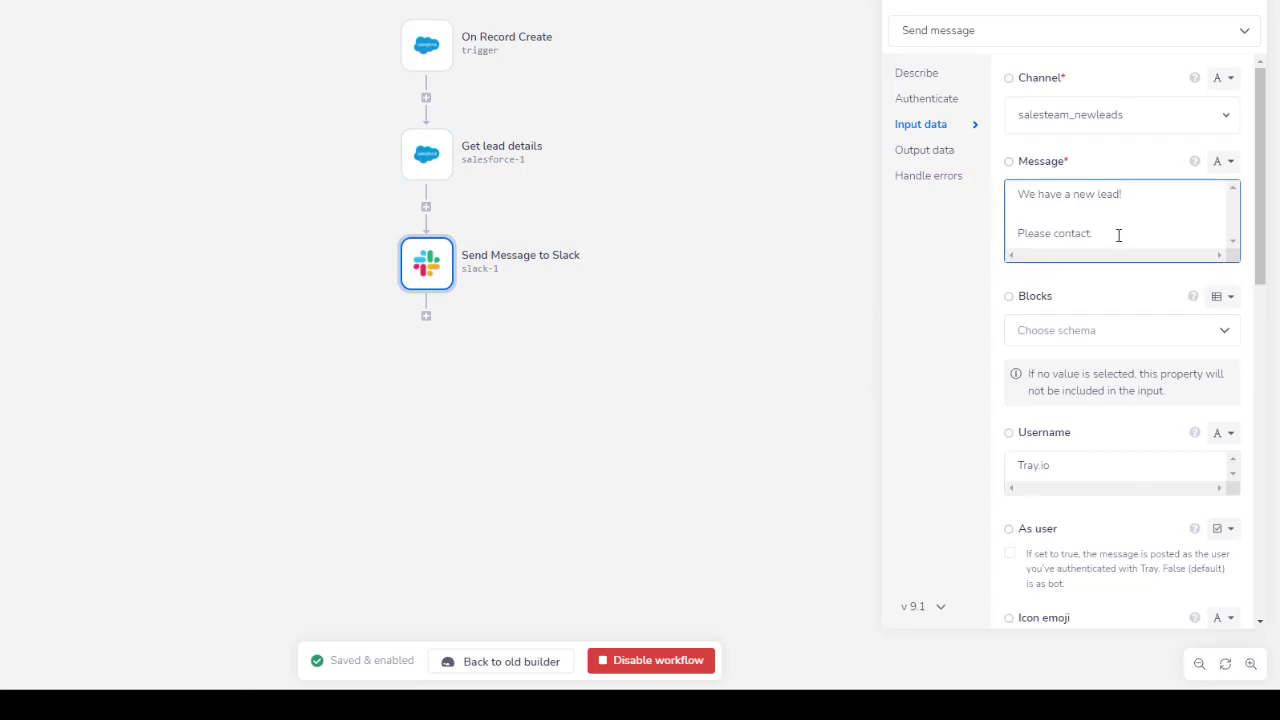
type("First Name salesforce-1")
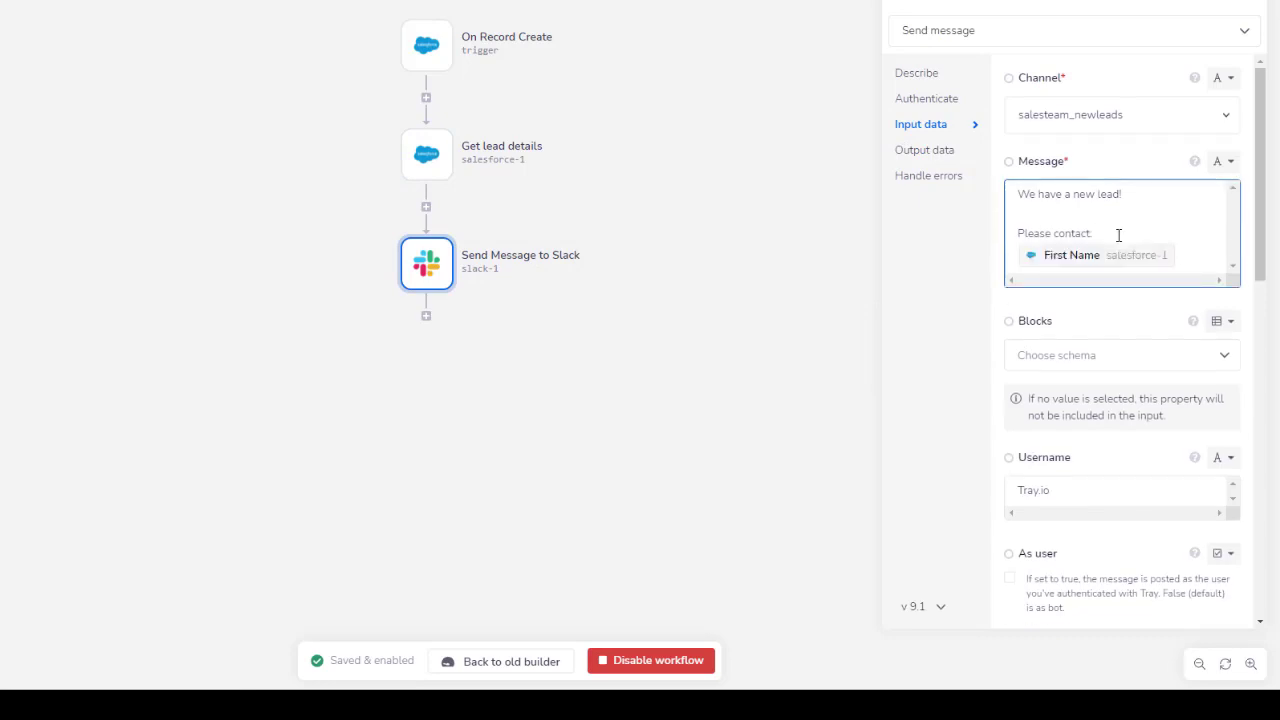
key("Return")
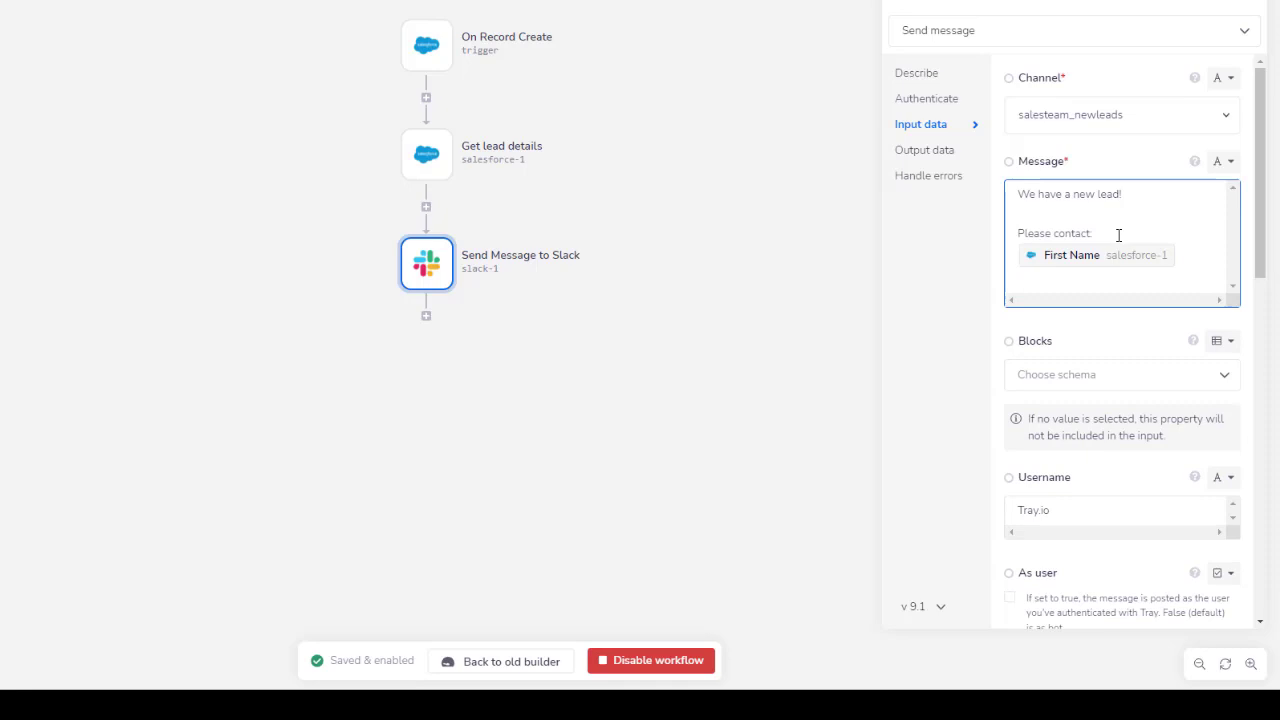
key("Return")
Add an 'at email address:' line with the lead's Email path, then close the settings.
type("at")
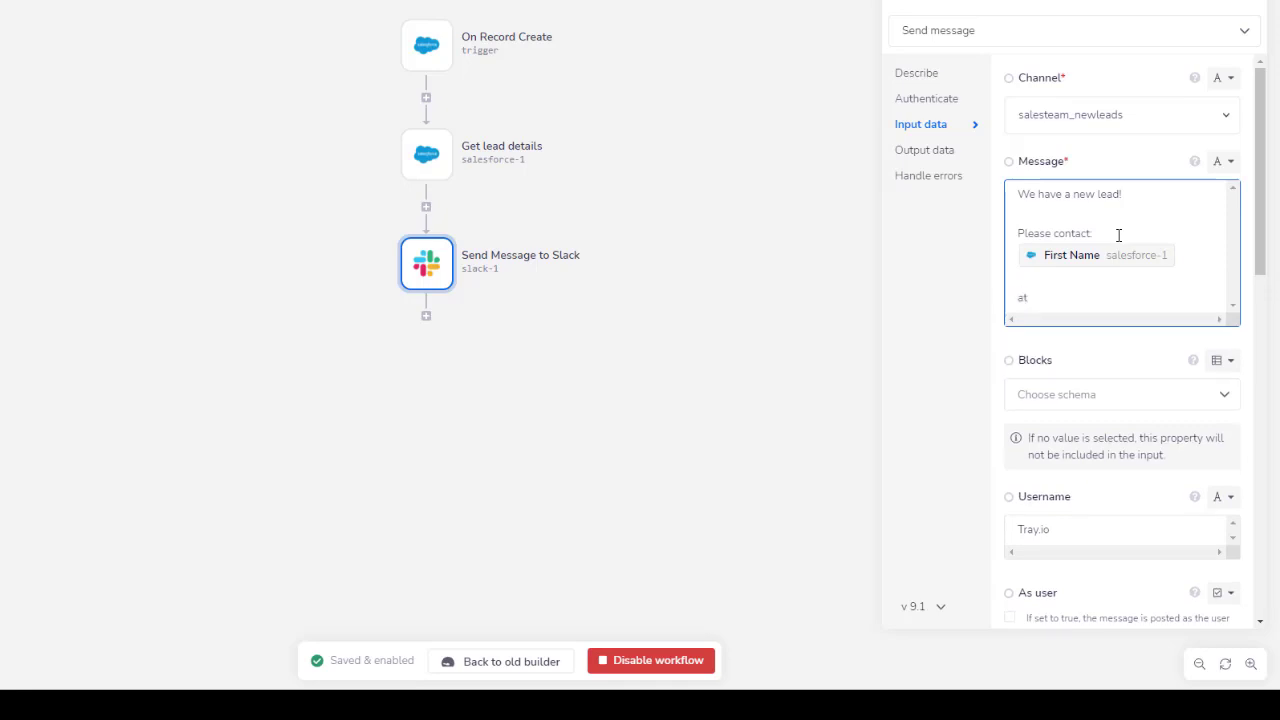
type(" email address:")
left_click(460, 165)
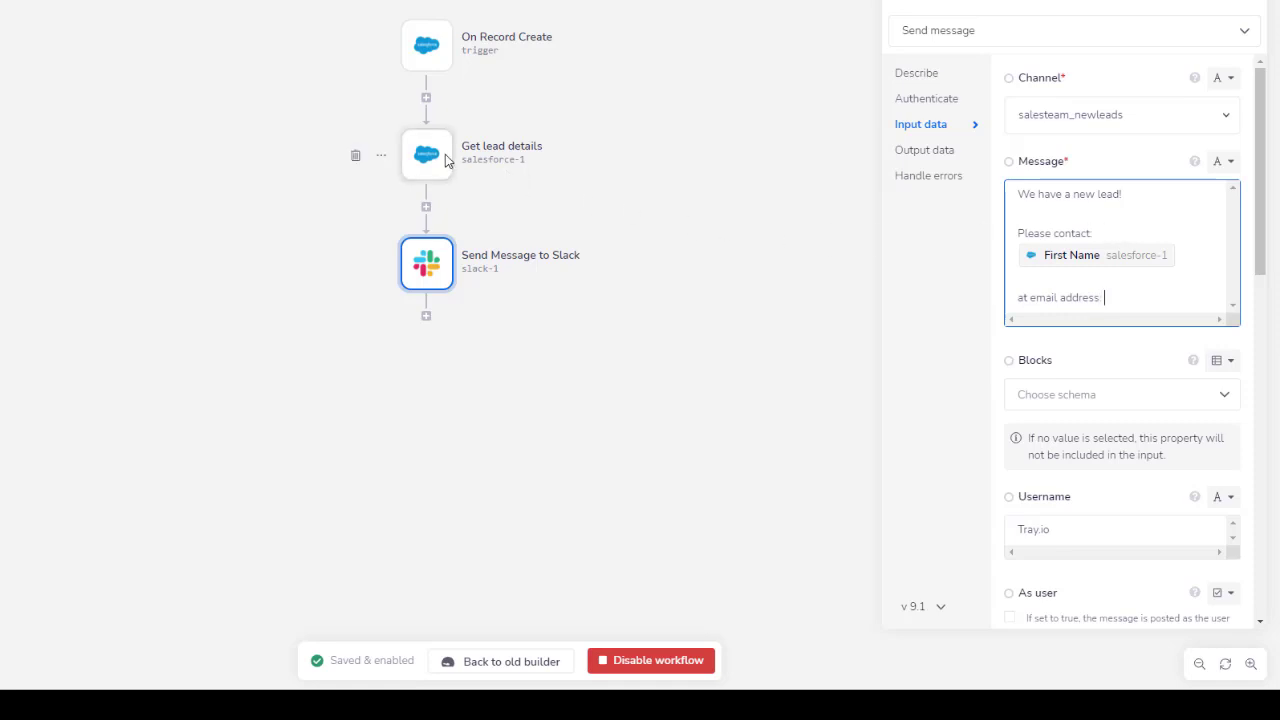
left_click(904, 153)
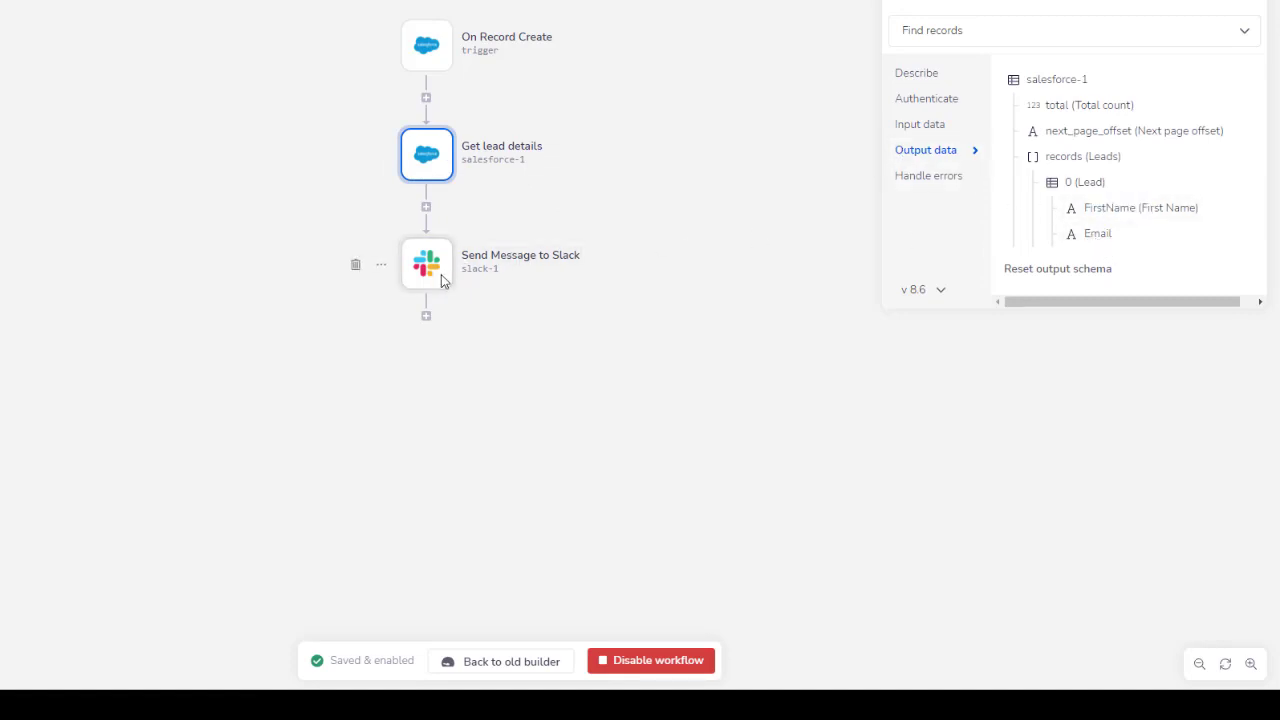
left_click(428, 277)
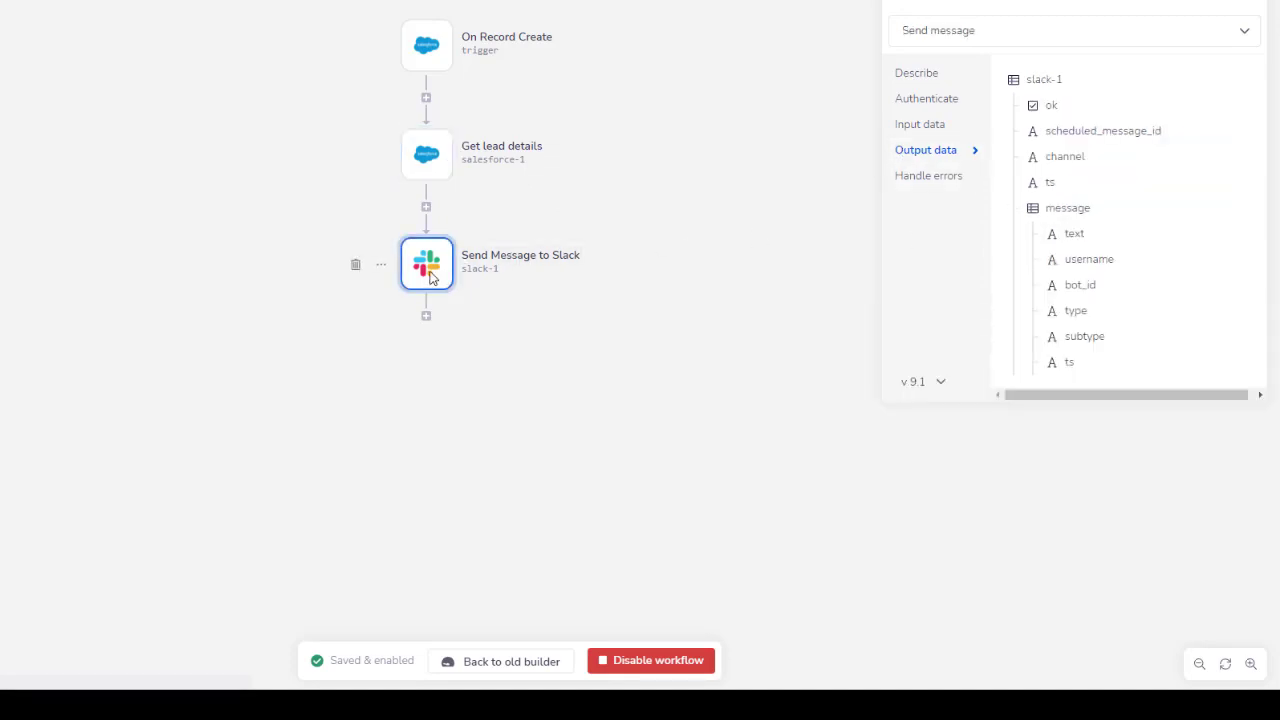
left_click(905, 125)
left_click(1127, 295)
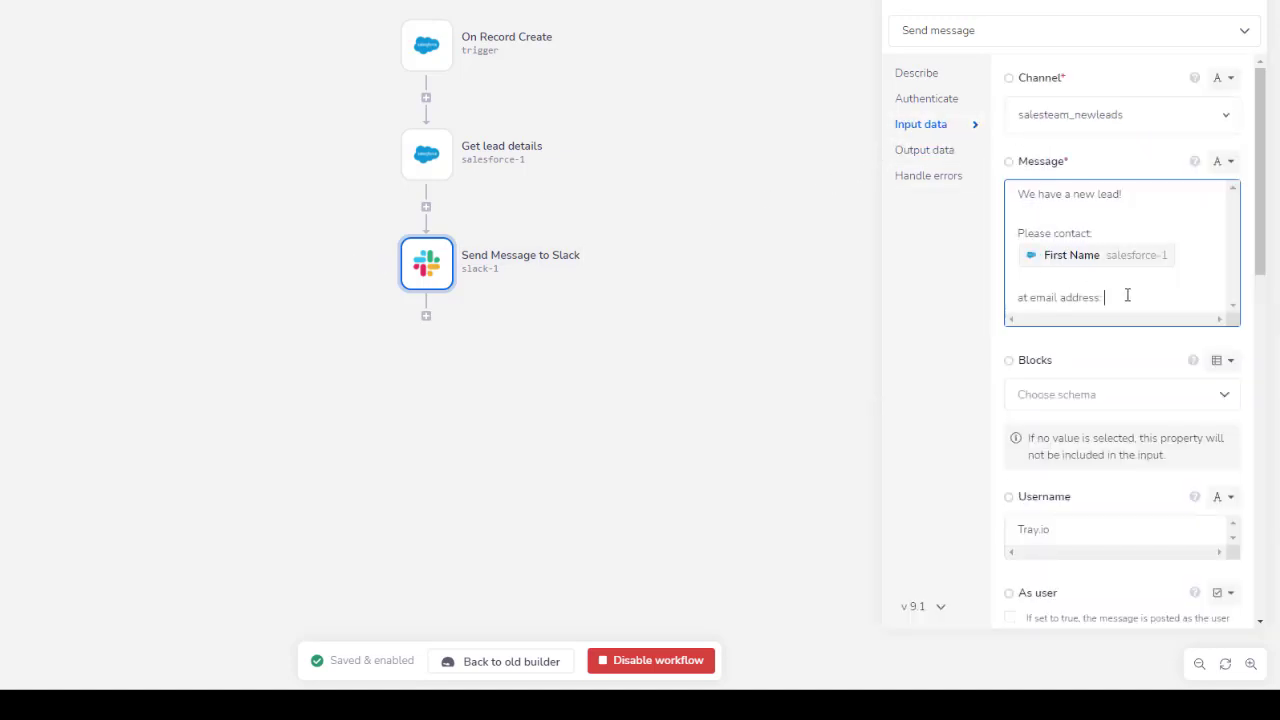
key("ctrl+v")
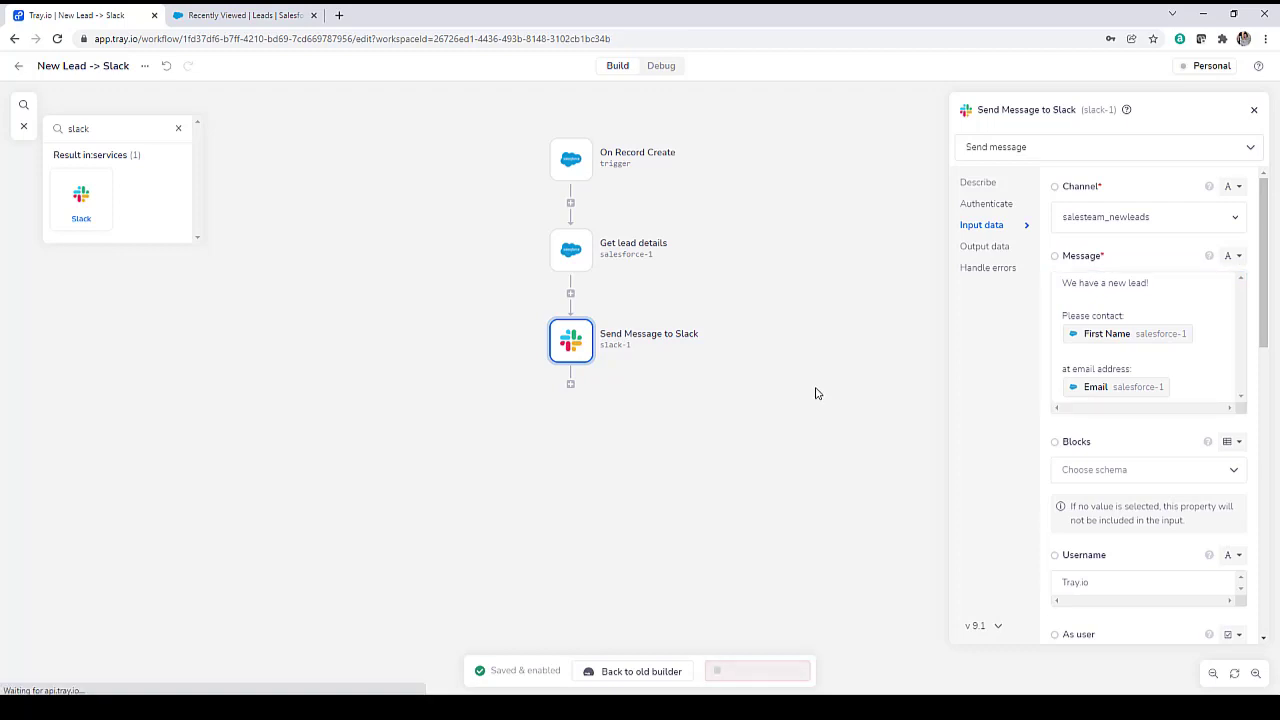
left_click(815, 393)
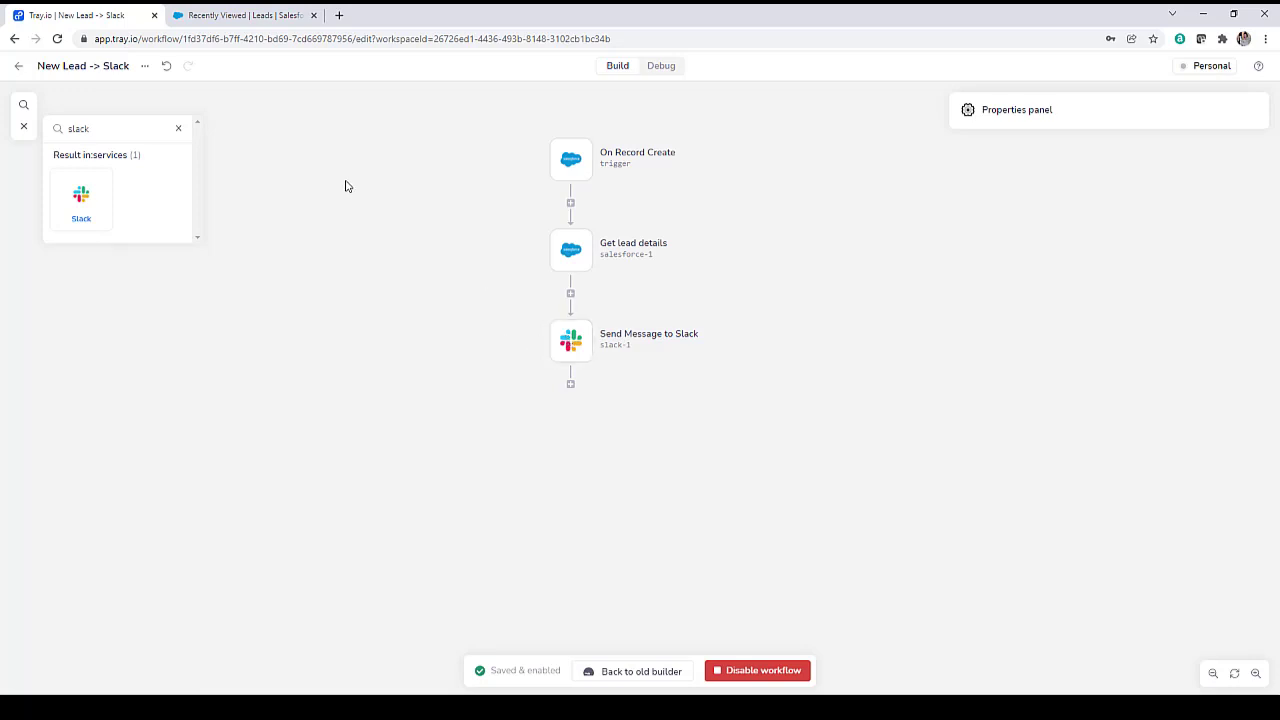
Start a new Salesforce lead with salutation Mr., the lead's name, and company Daily Planet.
left_click(207, 17)
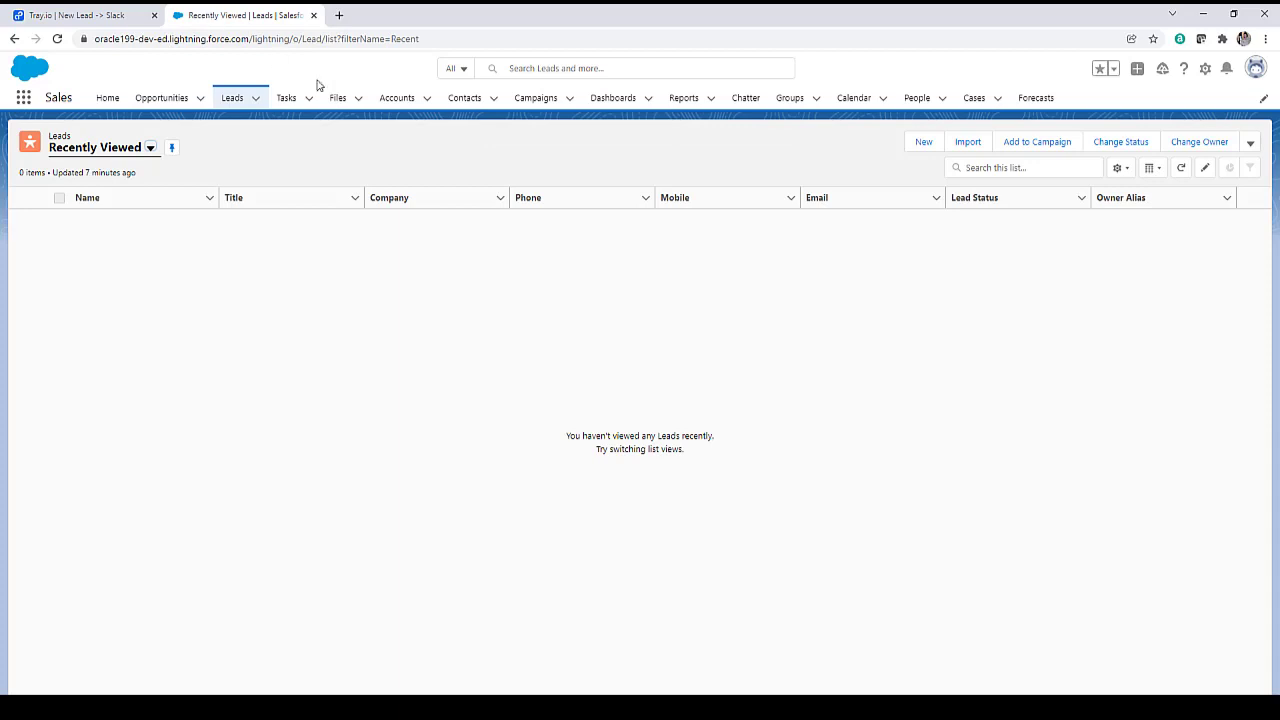
left_click(928, 143)
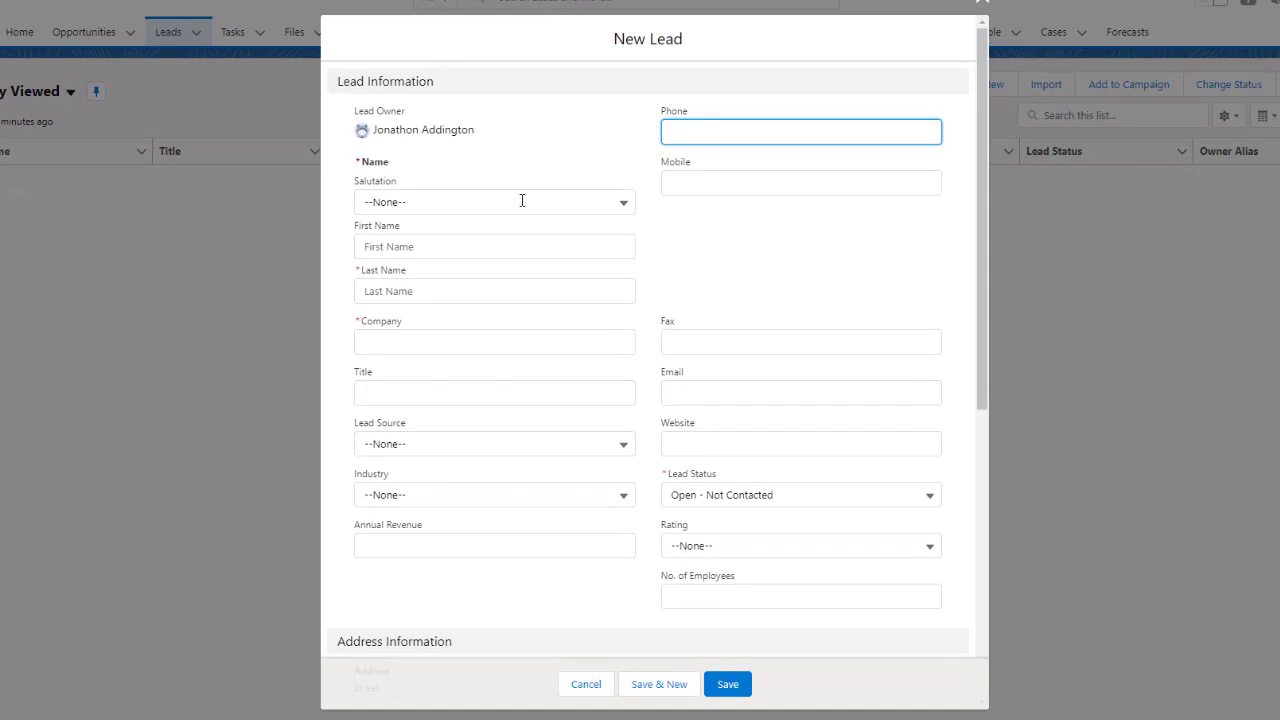
left_click(528, 249)
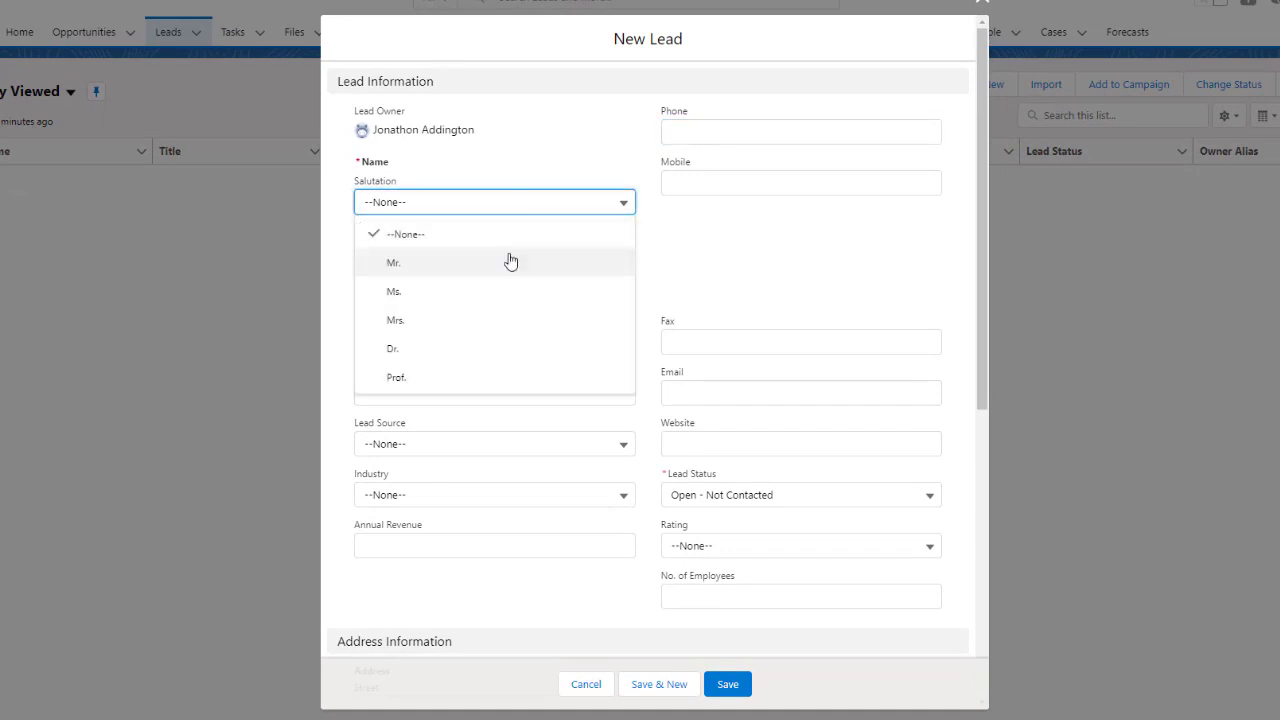
left_click(508, 262)
left_click(491, 245)
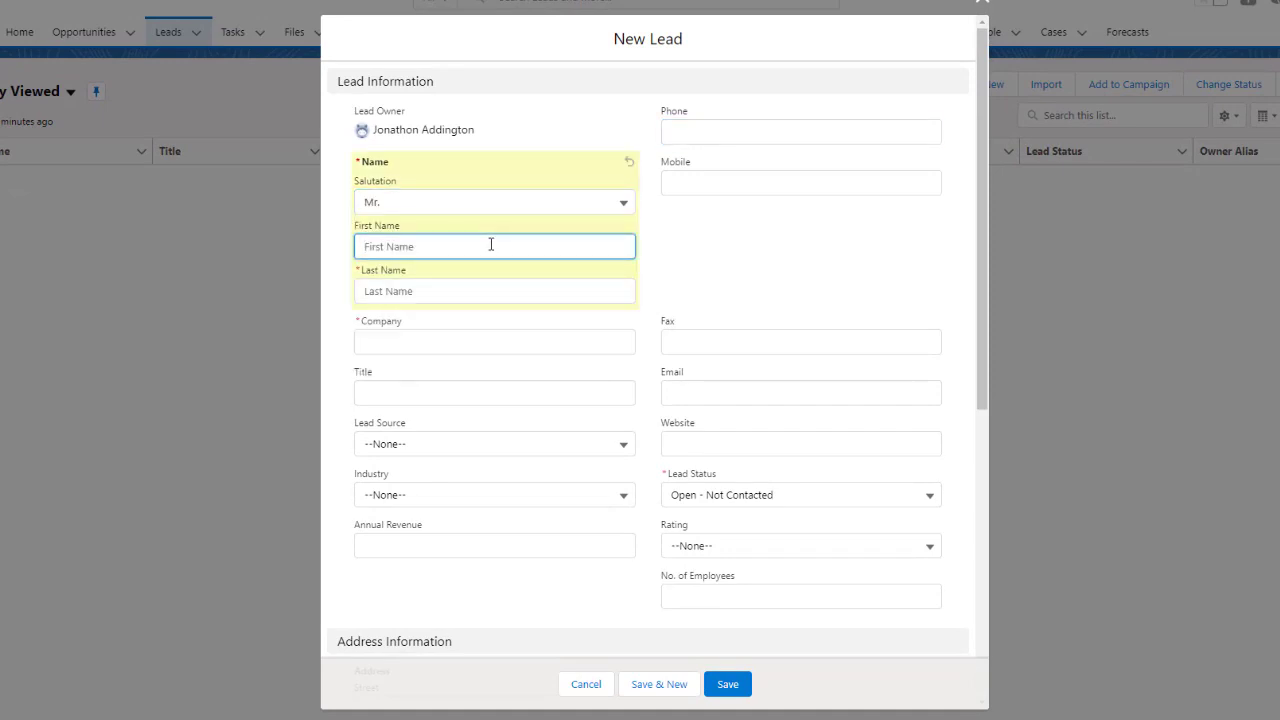
type("Clark")
left_click(442, 291)
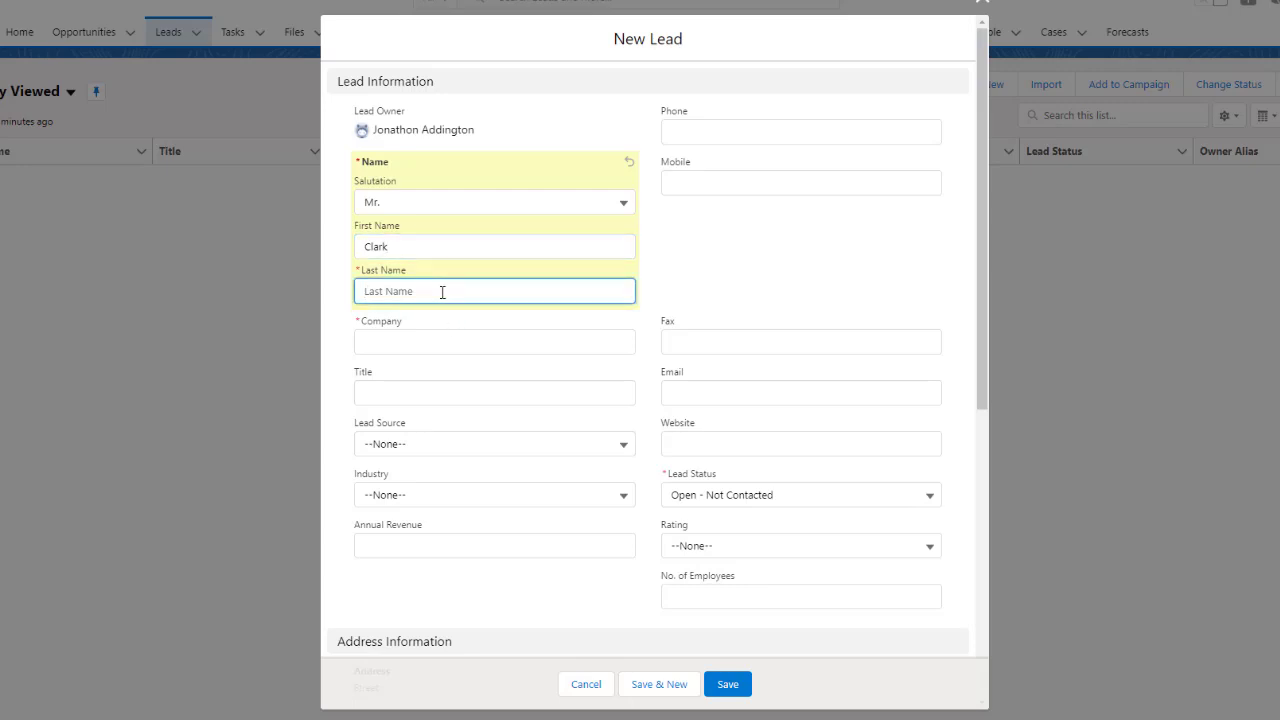
type("Kent")
left_click(443, 337)
type("Daily")
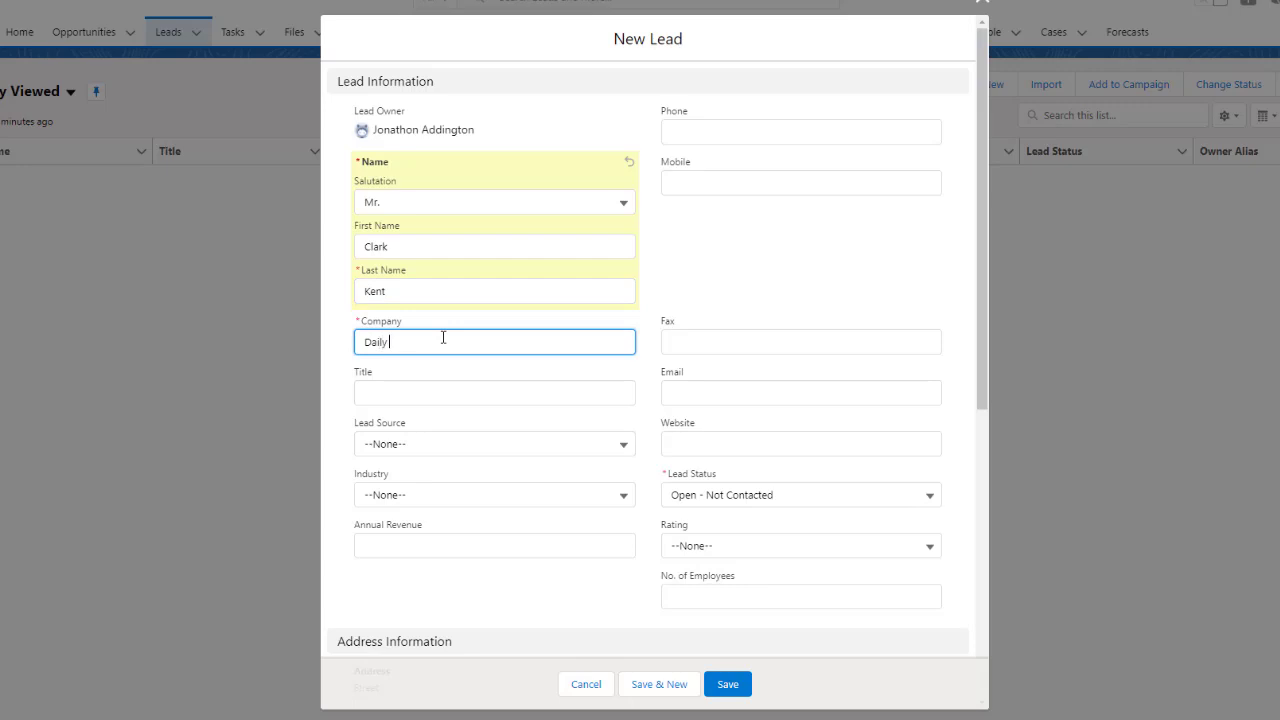
type(" Planet")
Enter the lead's email address and save the new lead.
left_click(722, 396)
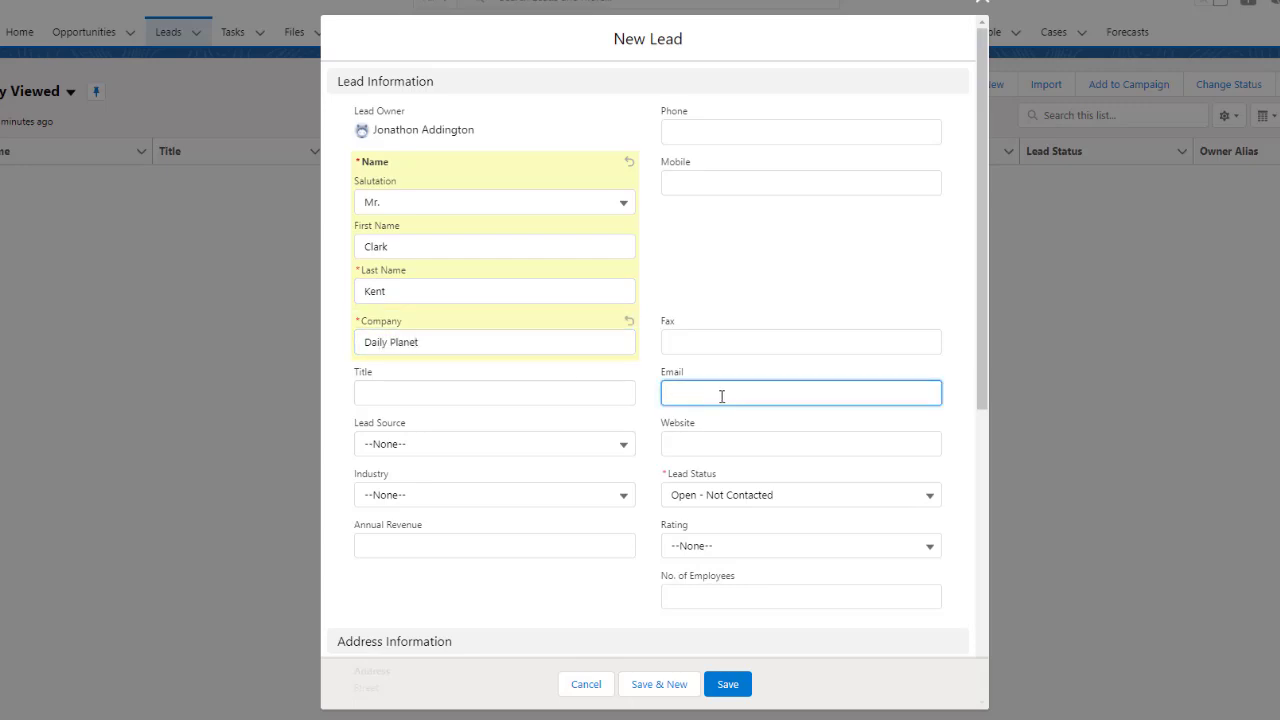
left_click(725, 685)
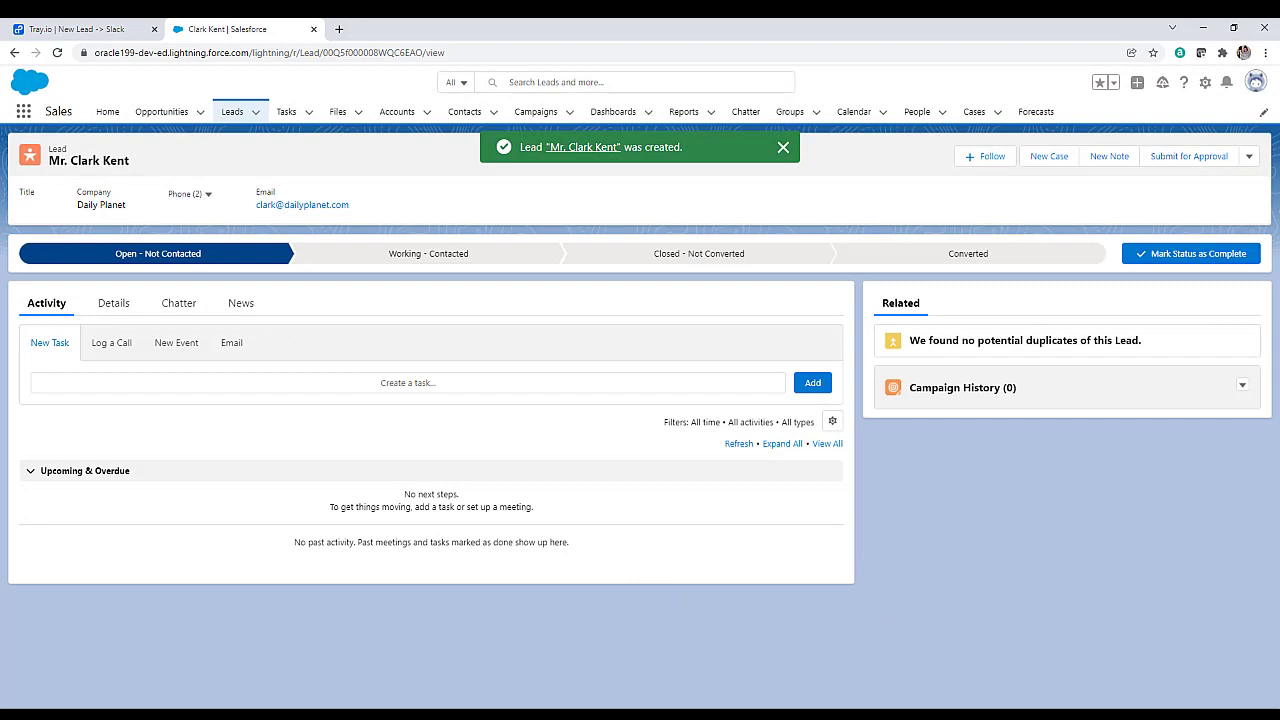
Open #salesteam_newleads from the notification and highlight Tray.io's 'We have a new lead!' message.
left_click(1131, 686)
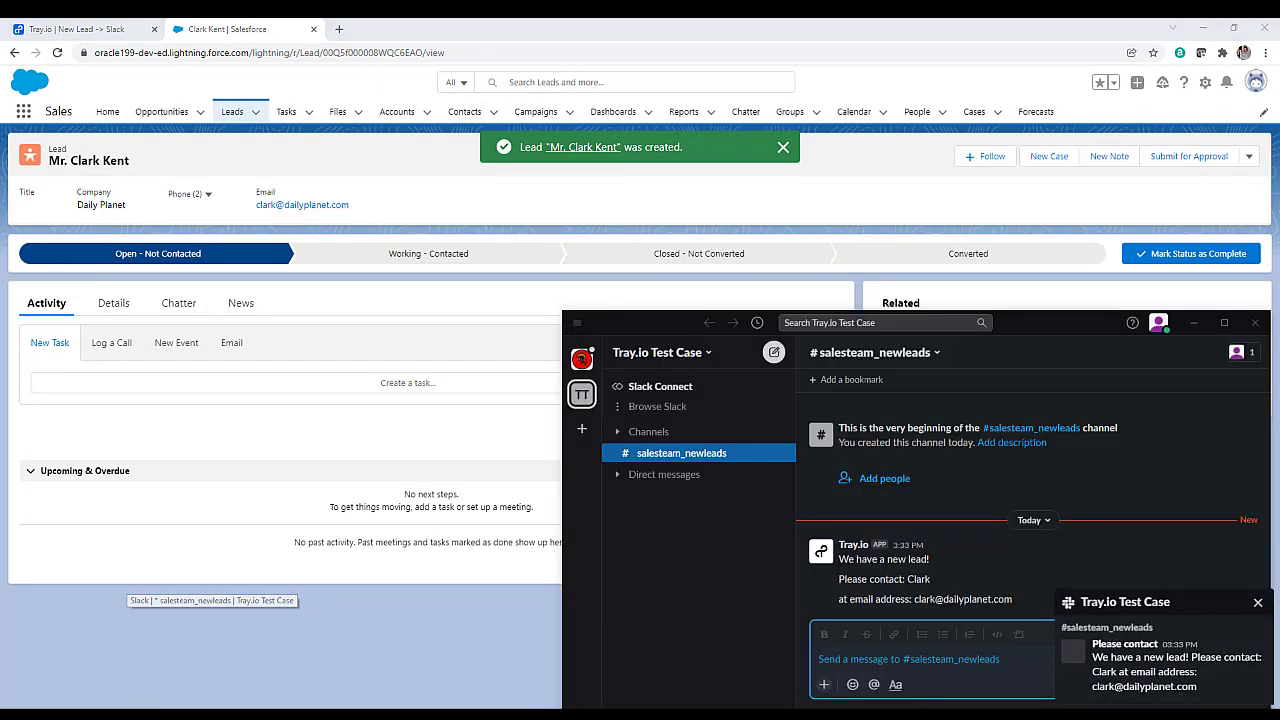
left_click(1258, 602)
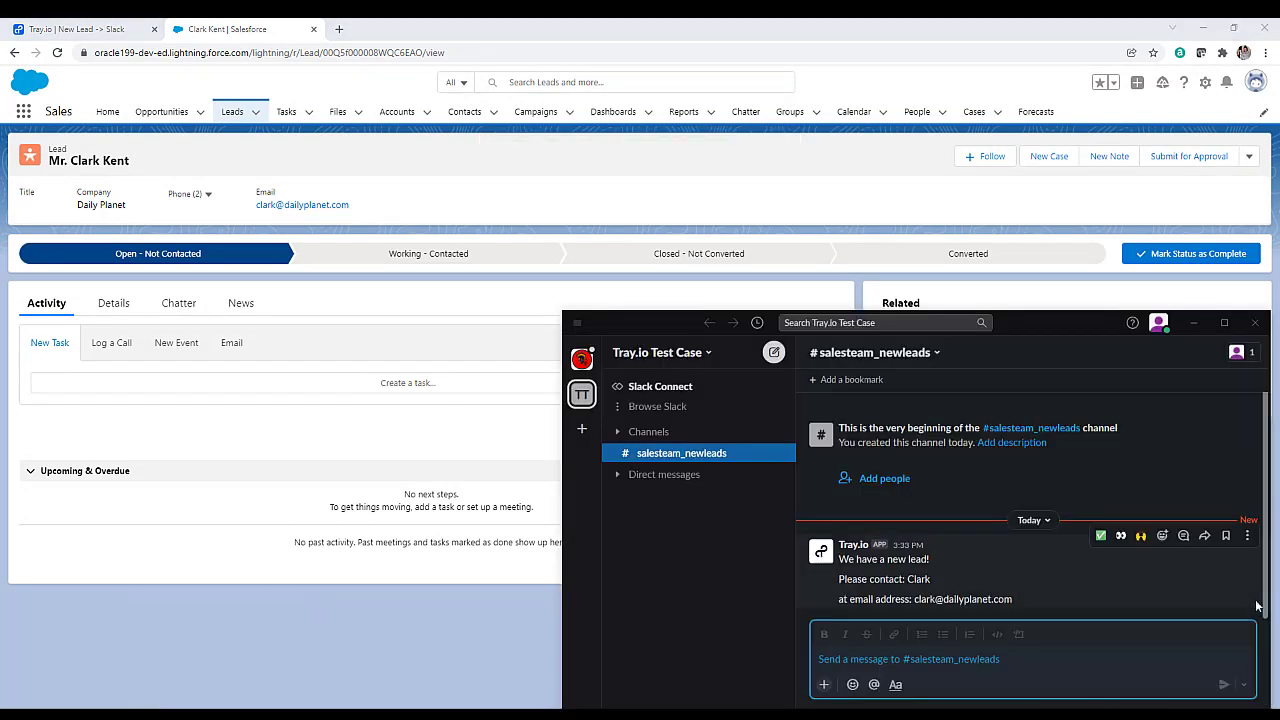
left_click_drag(1066, 596, 838, 559)
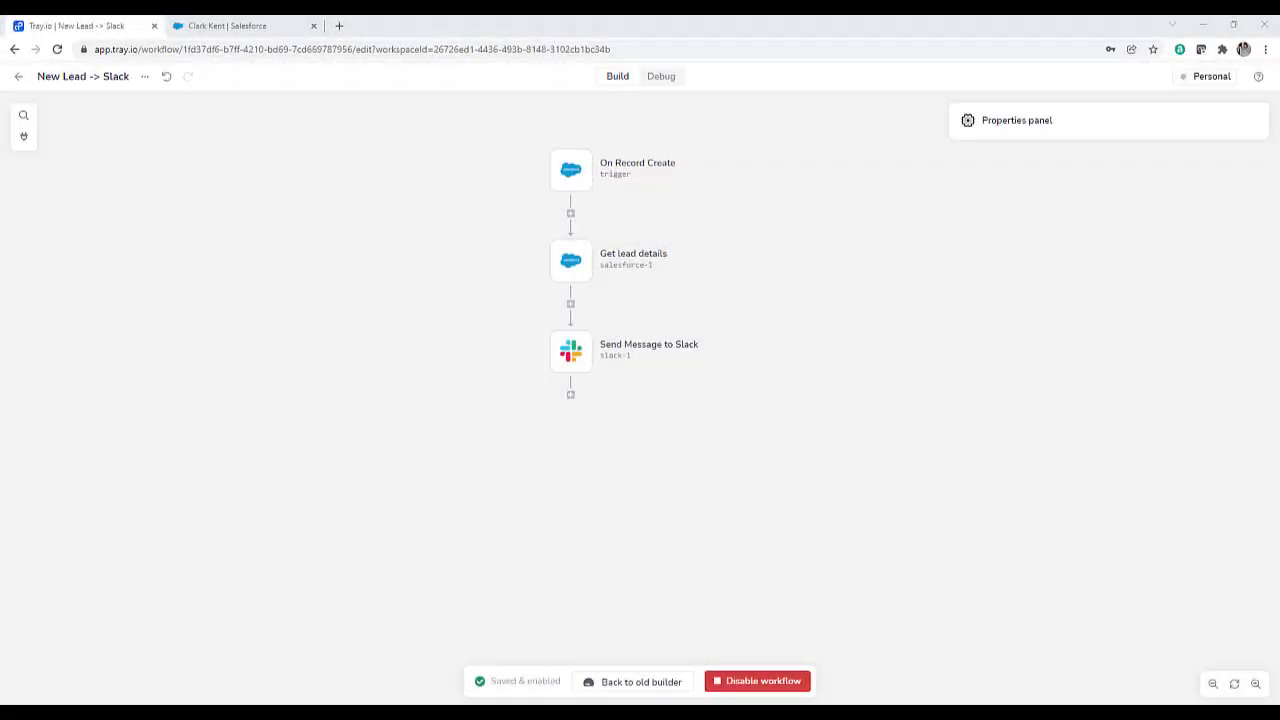
Show the latest run's On Record Create output Id in Debug and compare it with the Salesforce lead's ID.
left_click(662, 77)
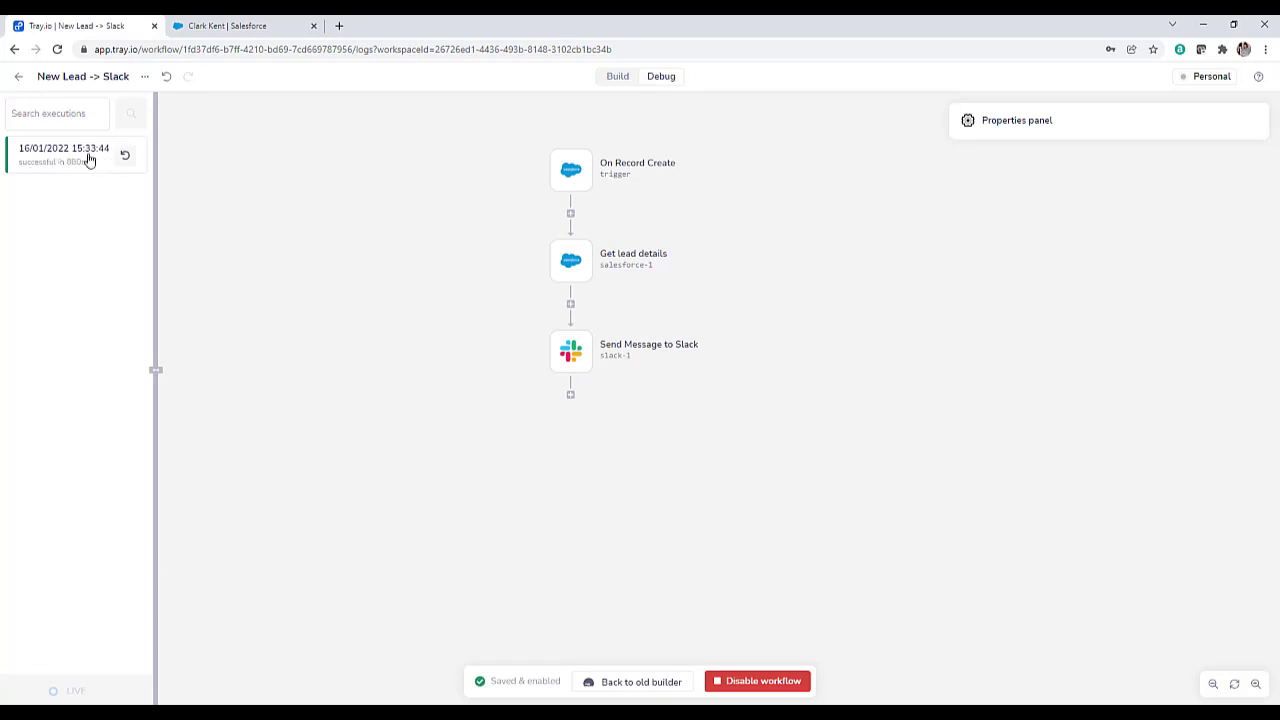
left_click(88, 160)
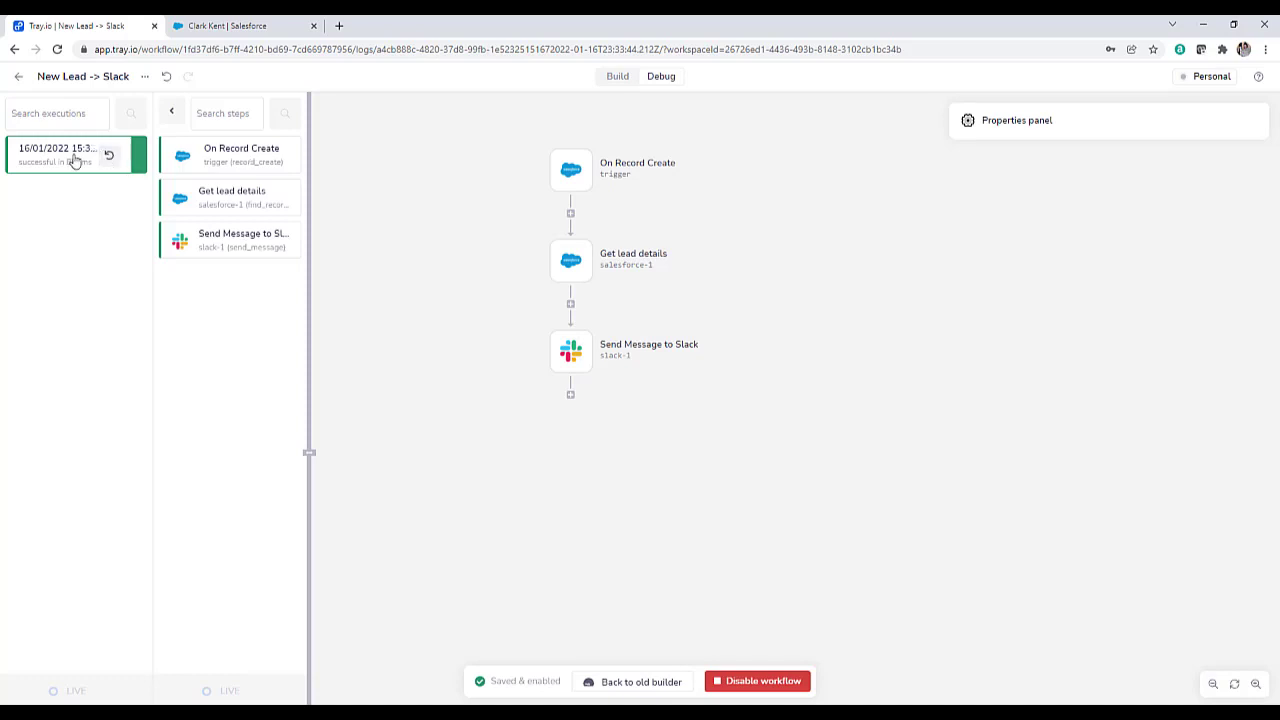
left_click(226, 160)
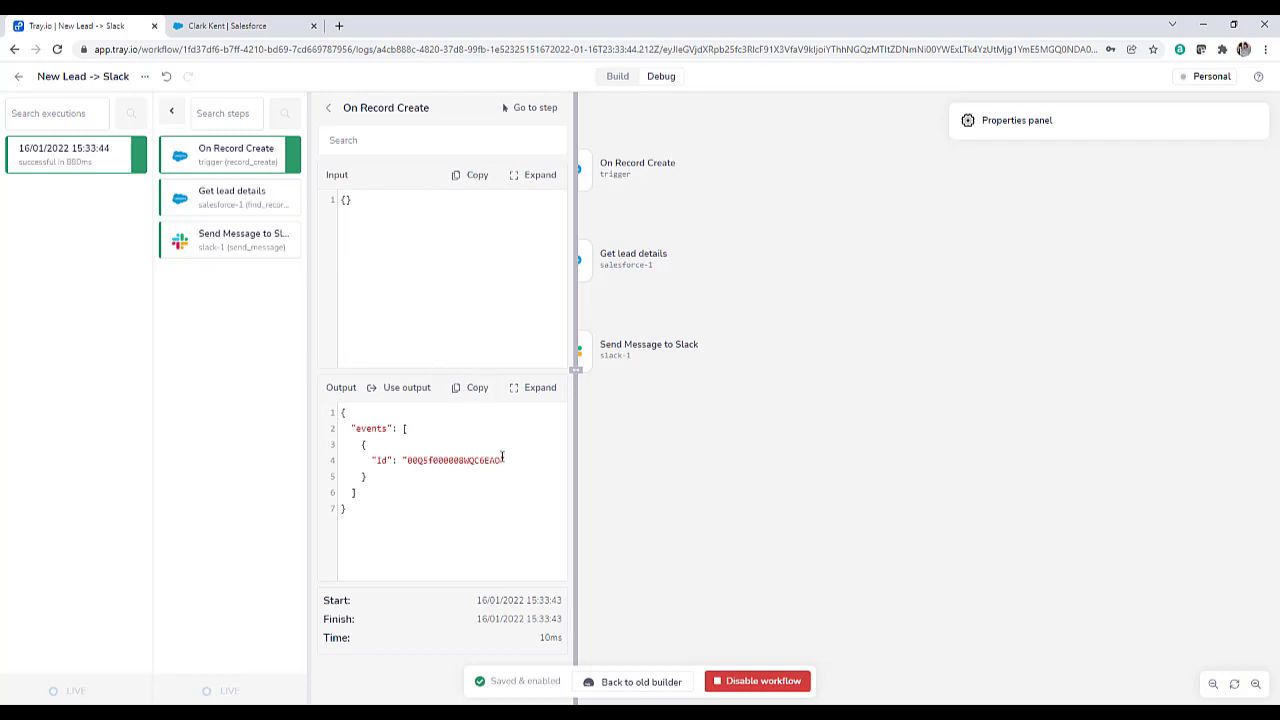
left_click_drag(503, 460, 409, 465)
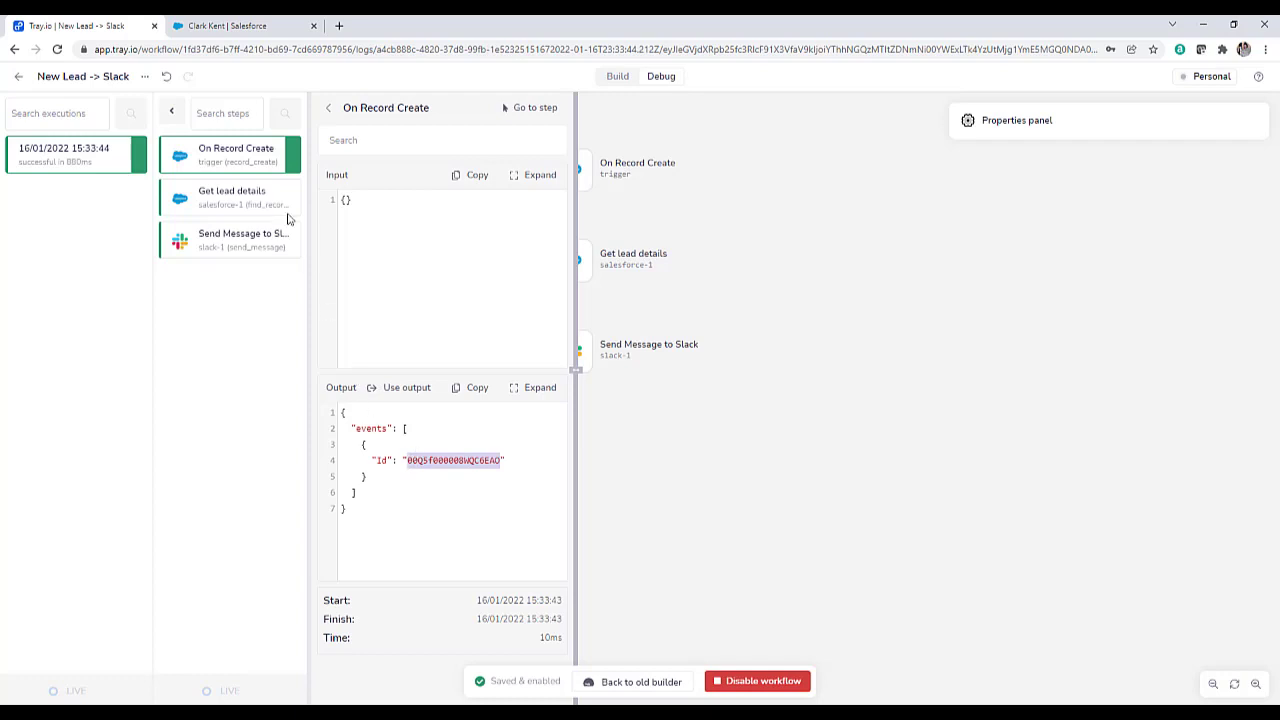
left_click(245, 30)
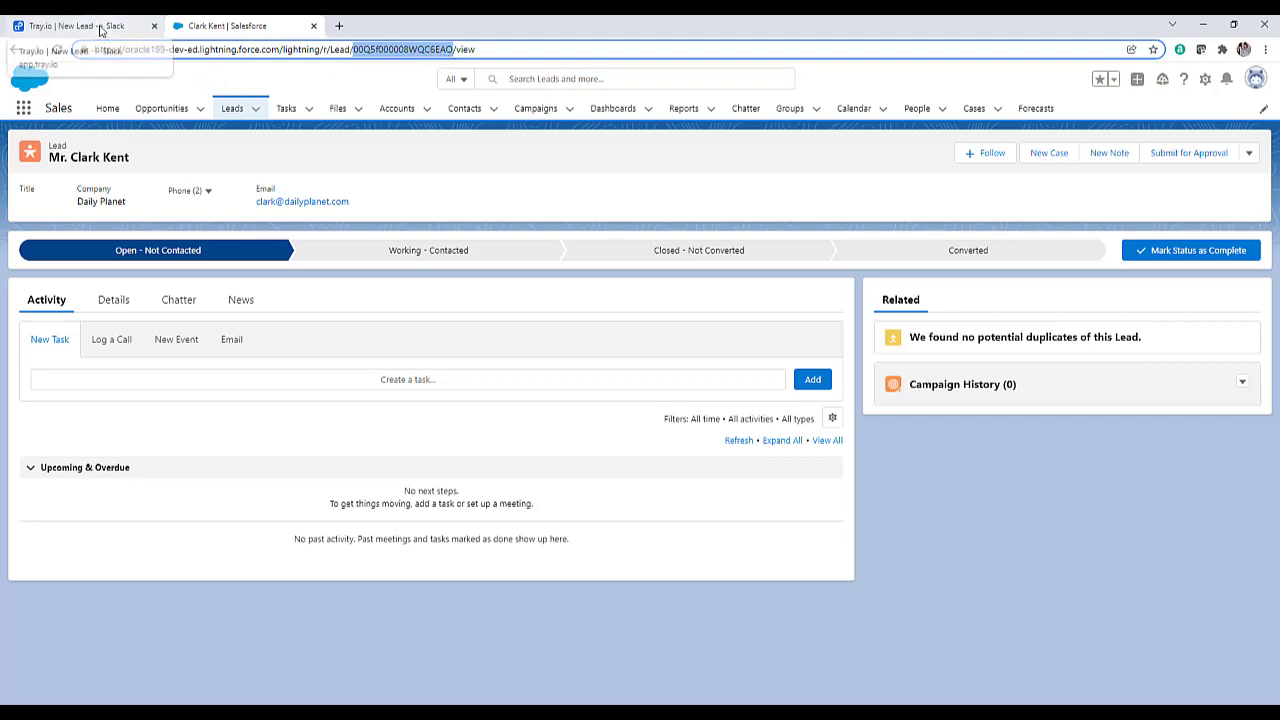
left_click(100, 30)
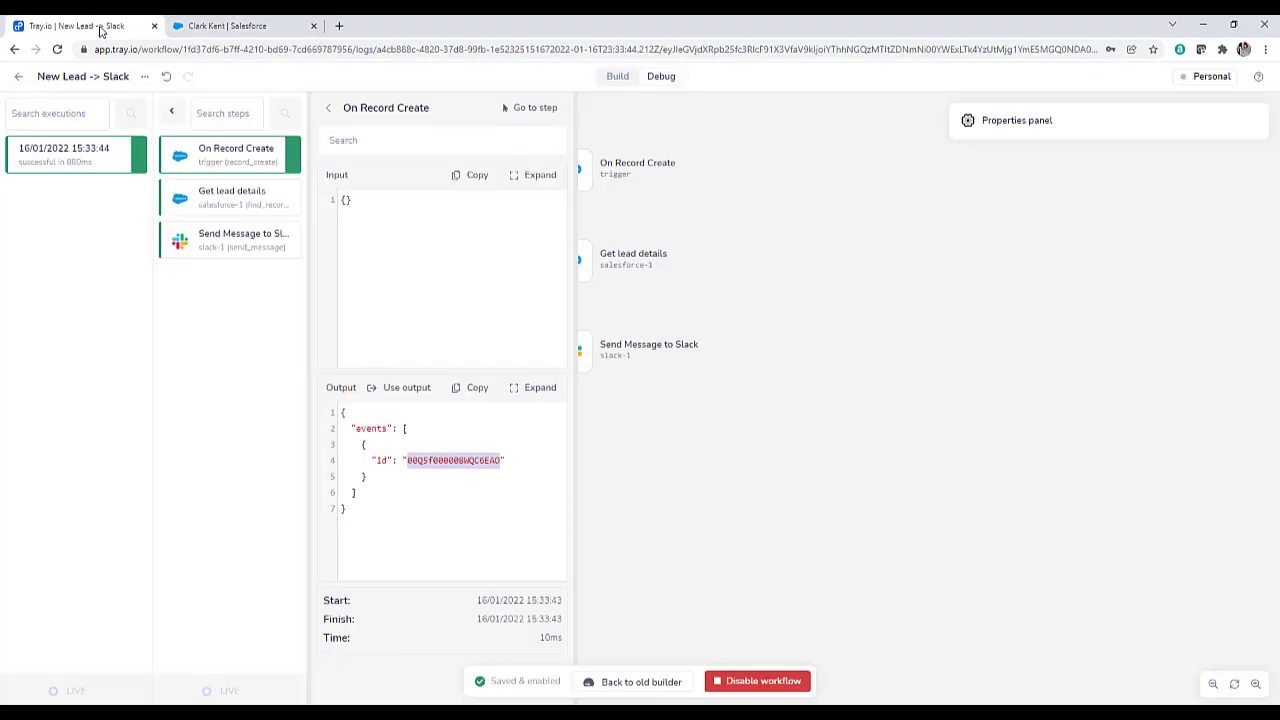
Check Get lead details' lookup Id and returned FirstName and Email, then view the Slack step's log.
left_click(218, 200)
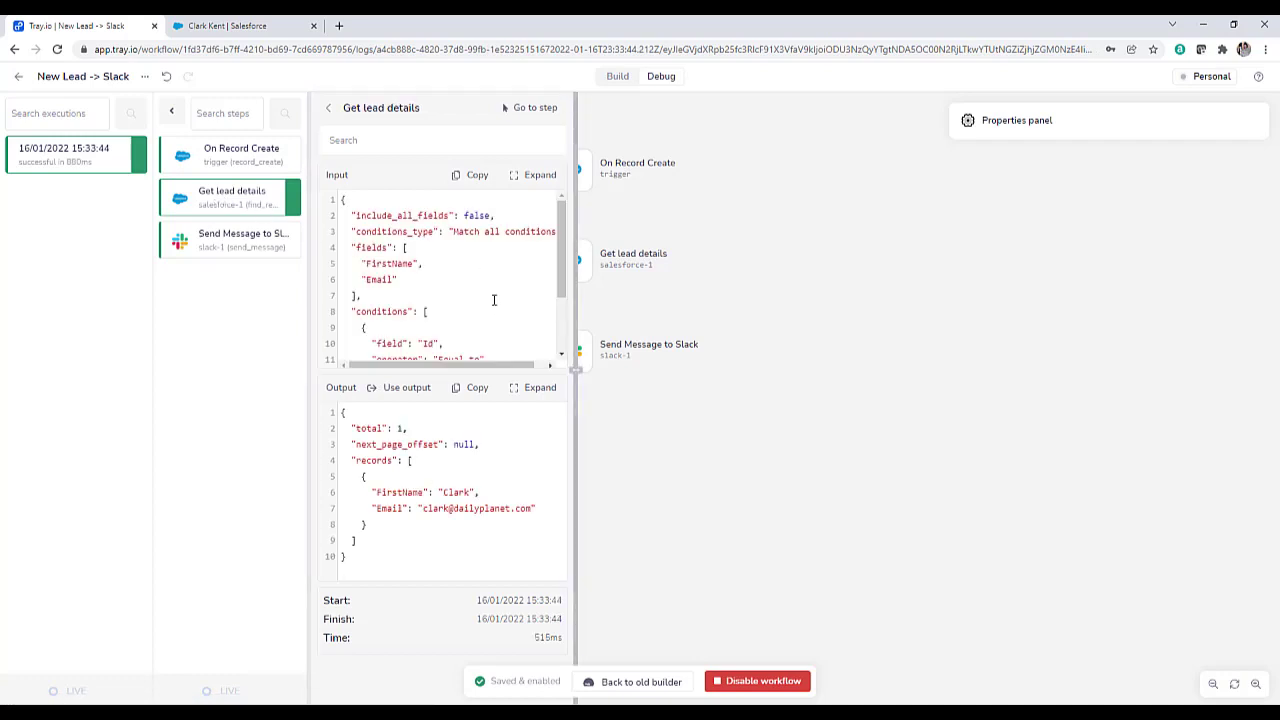
scroll(494, 300, "down", 2)
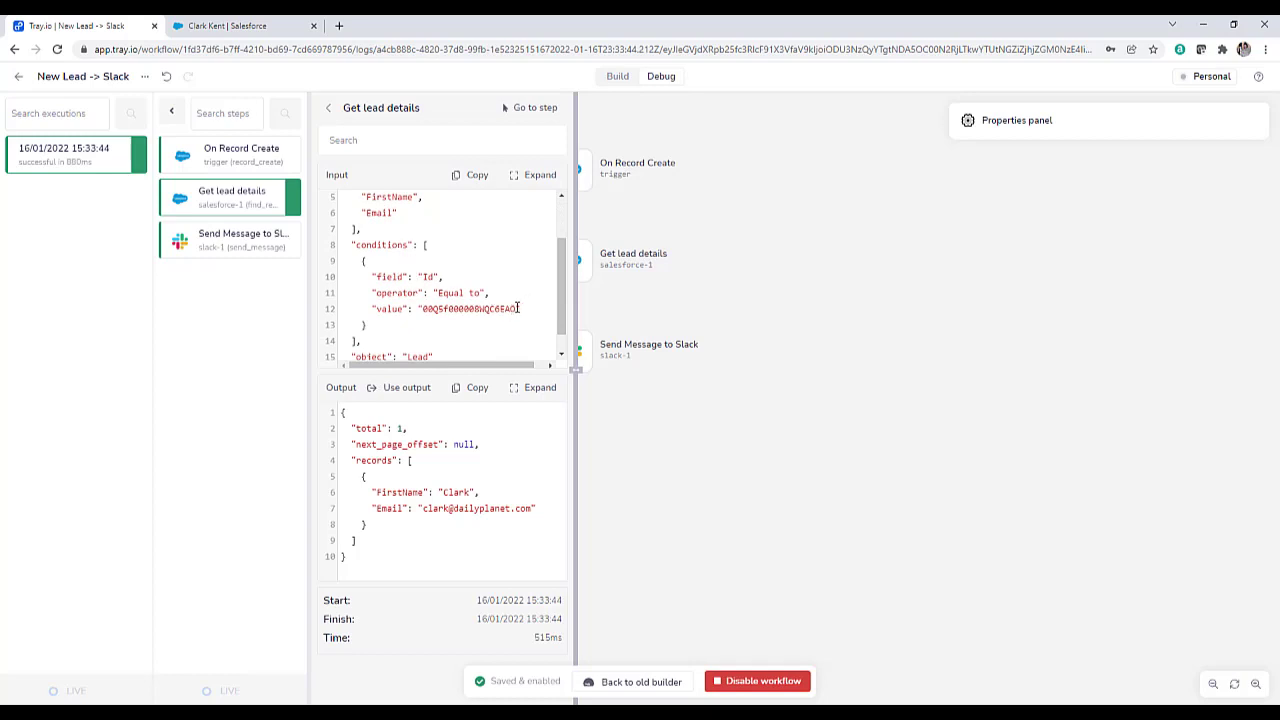
left_click_drag(517, 309, 424, 309)
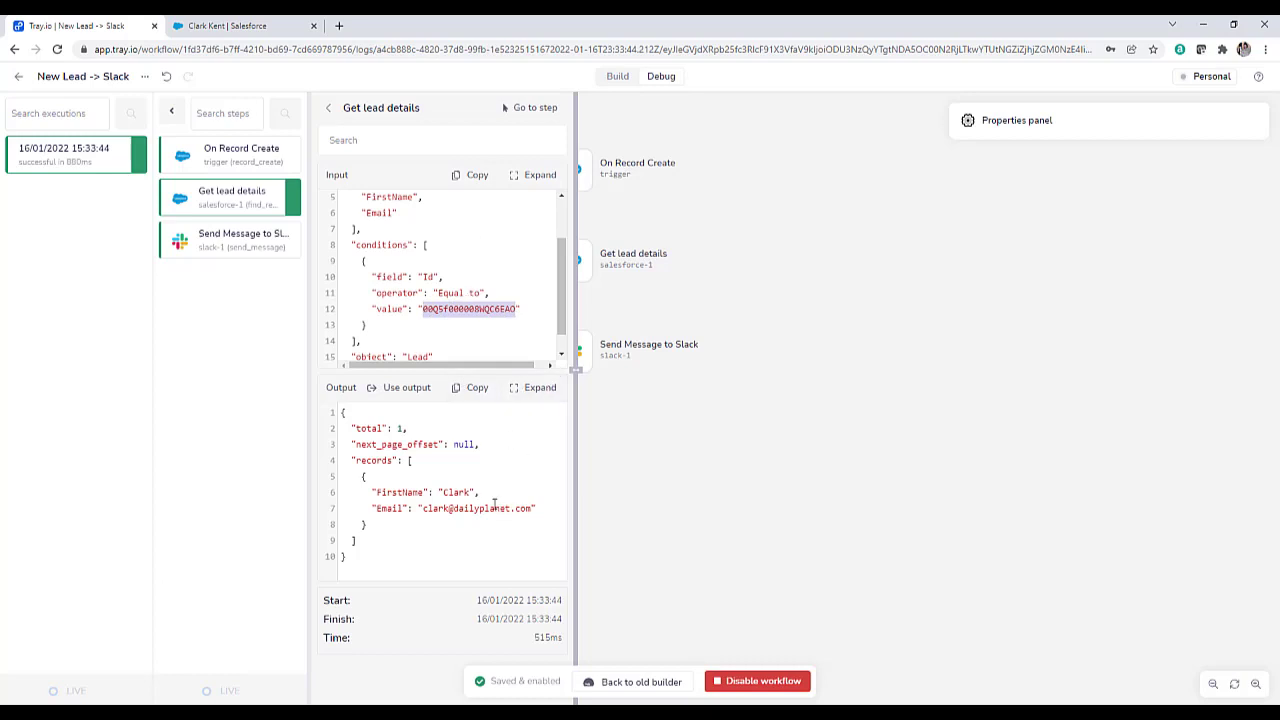
left_click_drag(469, 492, 444, 493)
left_click_drag(534, 509, 424, 516)
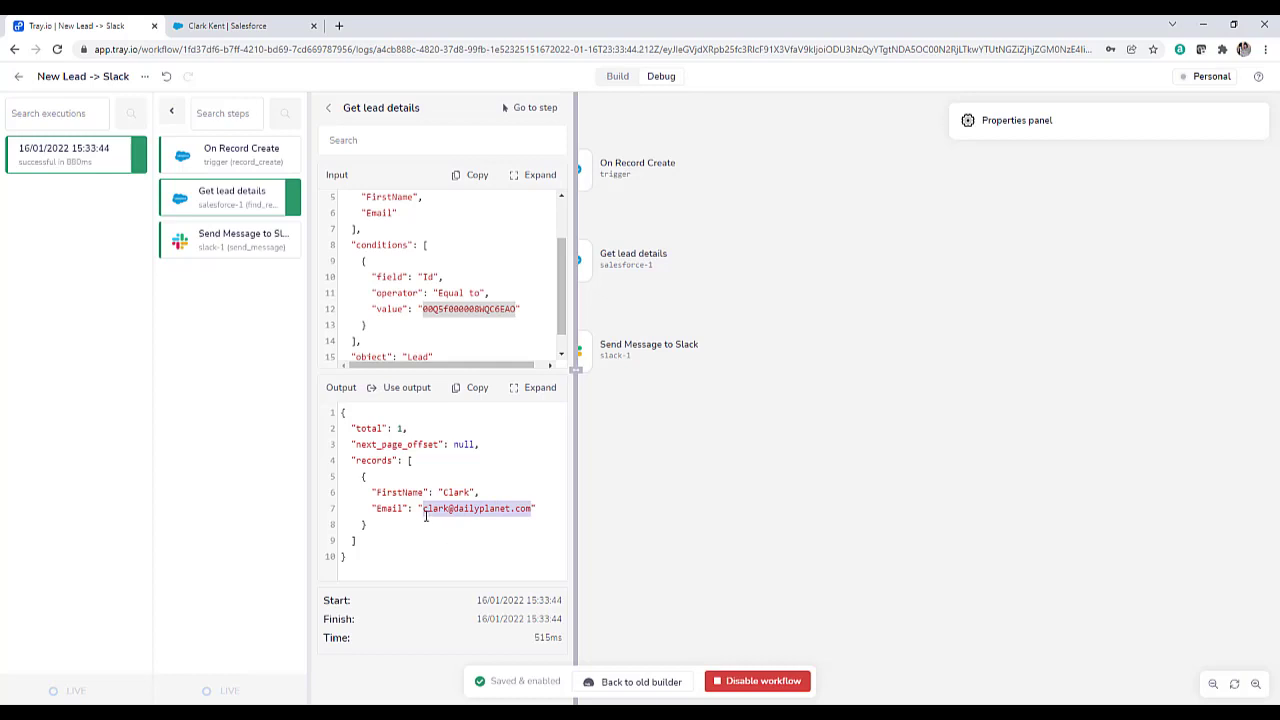
left_click(219, 241)
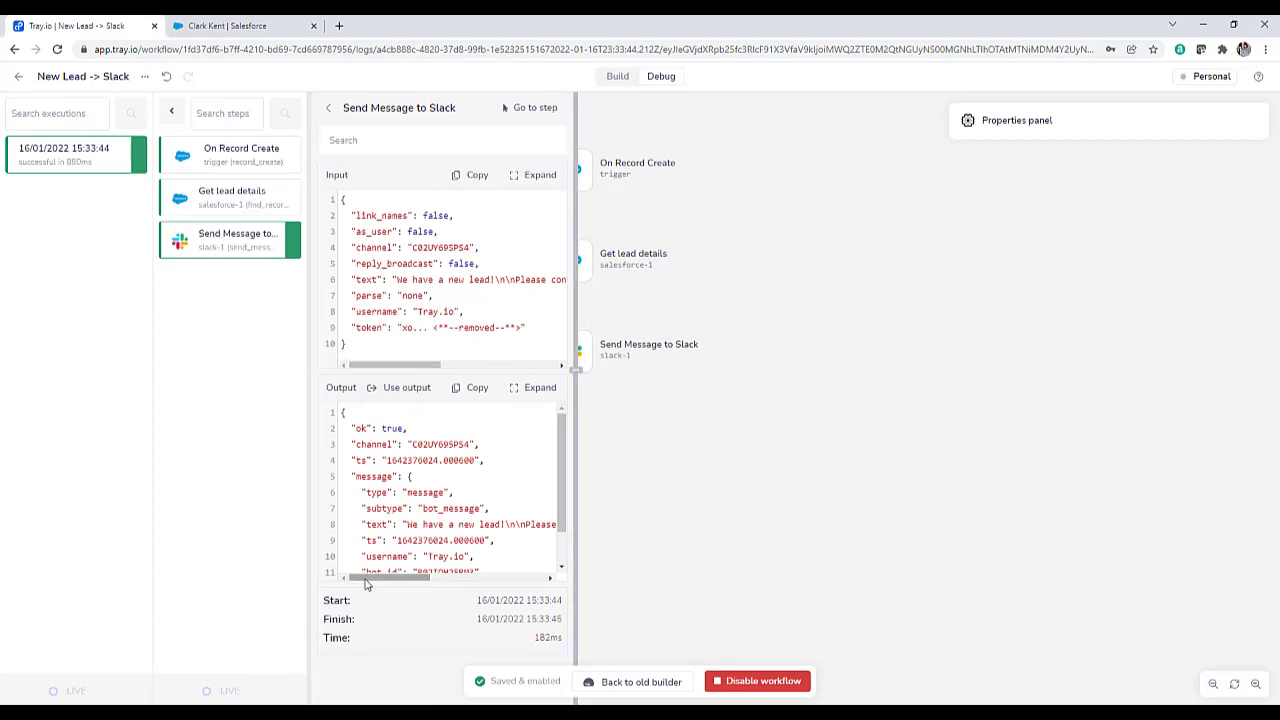
Highlight the contact name and email address in the Slack step's sent message.
left_click_drag(371, 578, 454, 580)
double_click(414, 524)
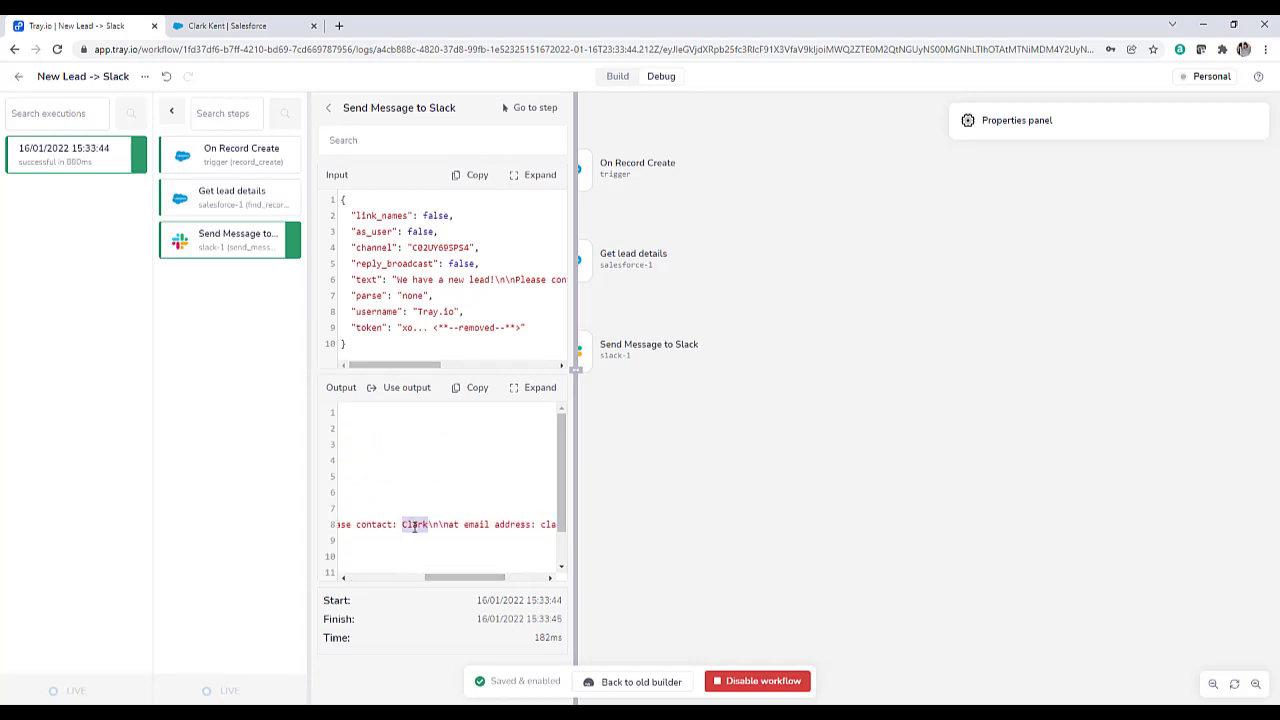
left_click_drag(454, 578, 495, 580)
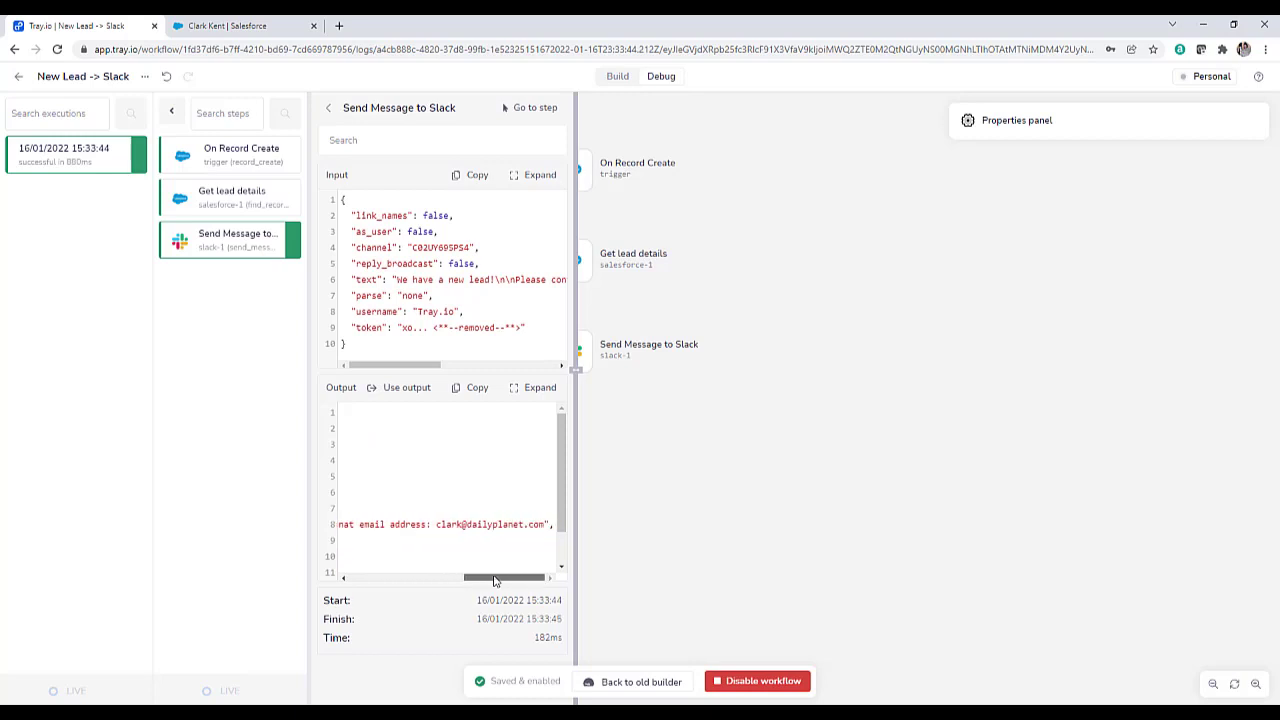
double_click(434, 524)
left_click_drag(483, 528, 548, 527)
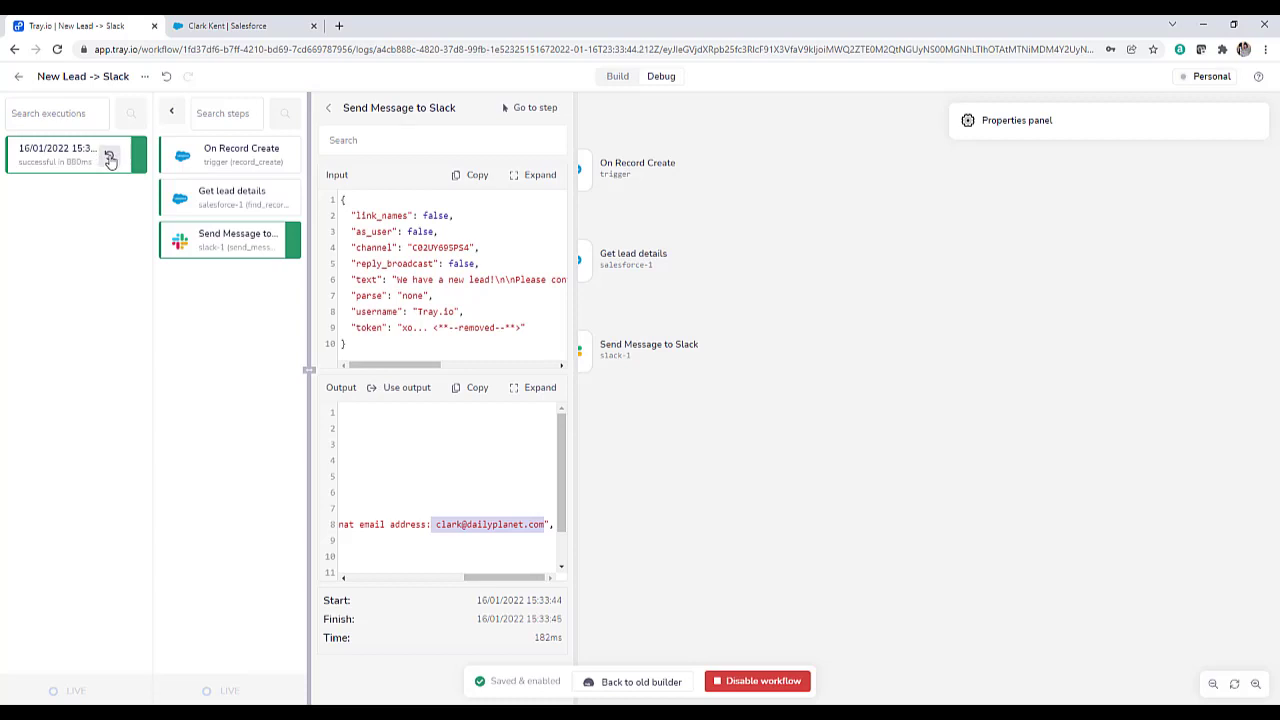
Replay the logged run and confirm a second new-lead message in salesteam_newleads.
left_click(110, 160)
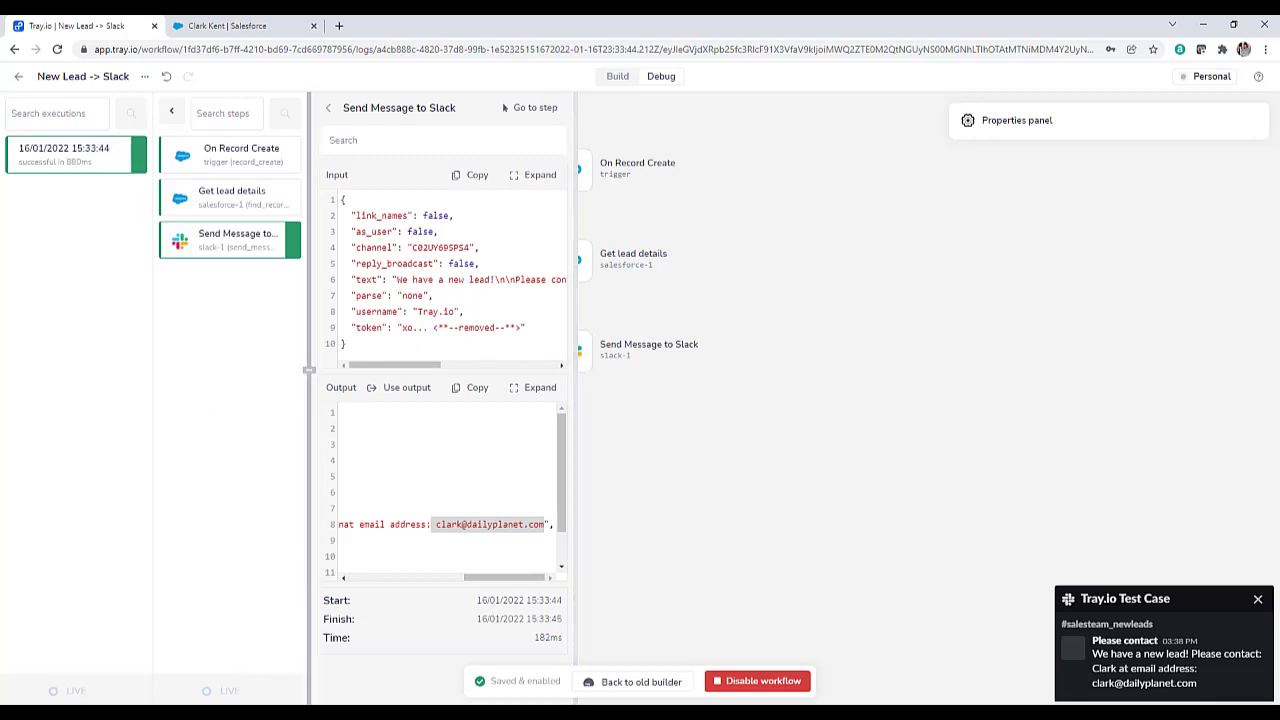
left_click(656, 708)
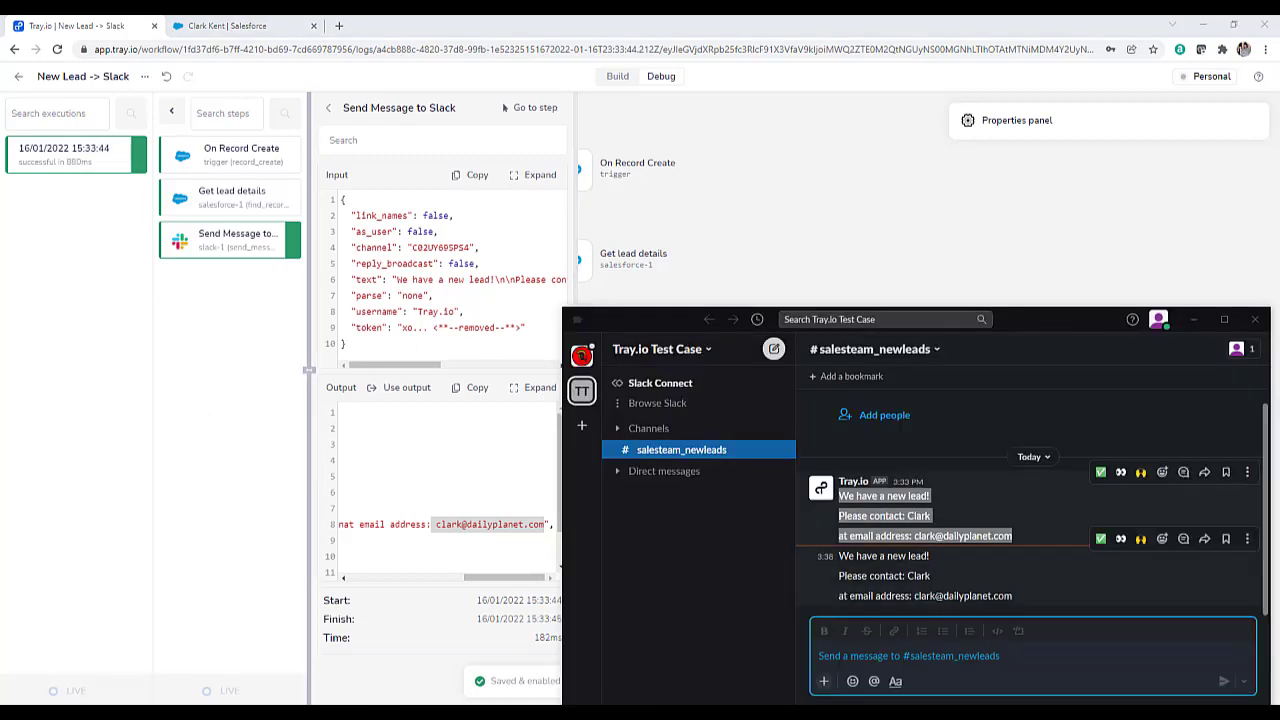
left_click_drag(1006, 597, 838, 553)
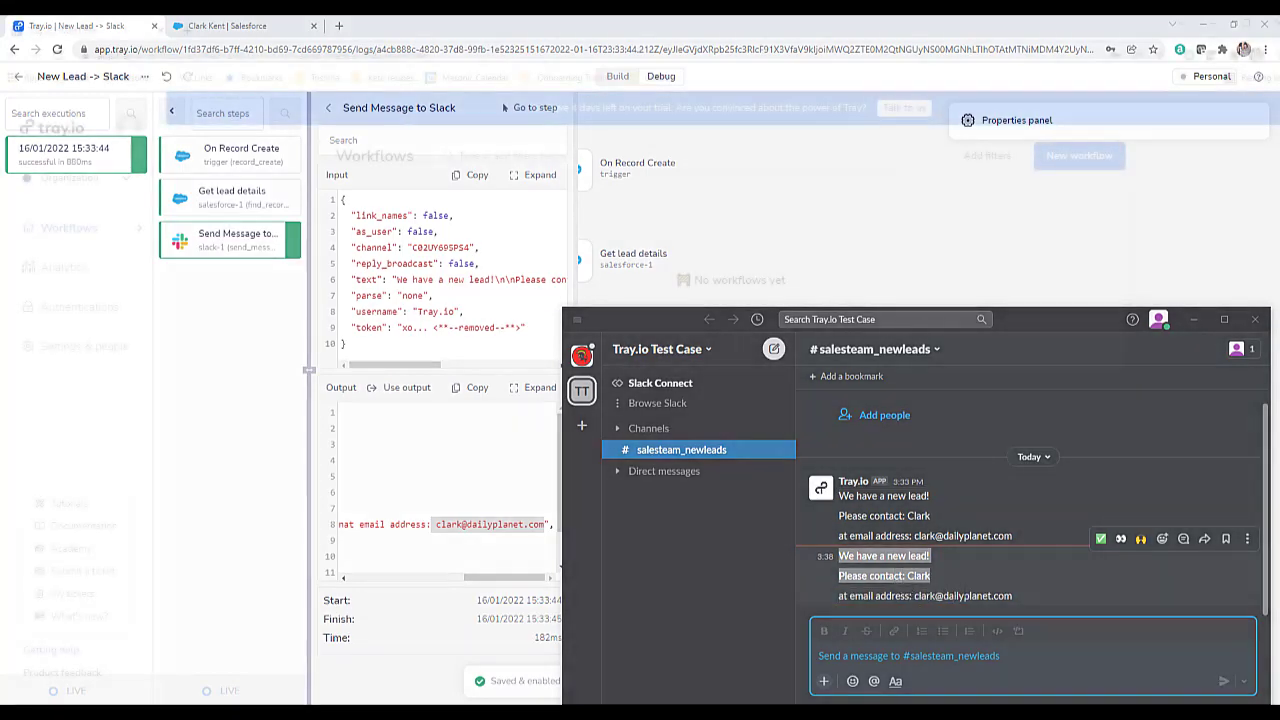